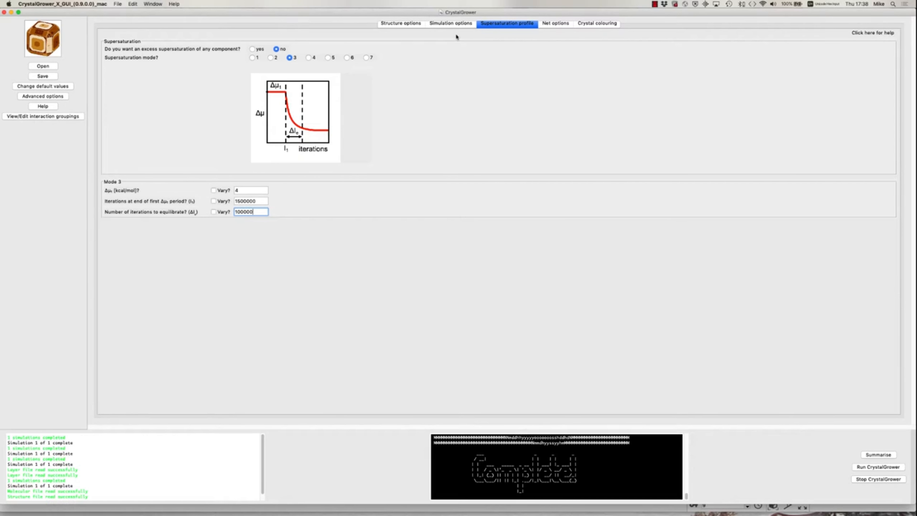
Set the number of iterations in the simulation setup to 2000000.
left_click(450, 23)
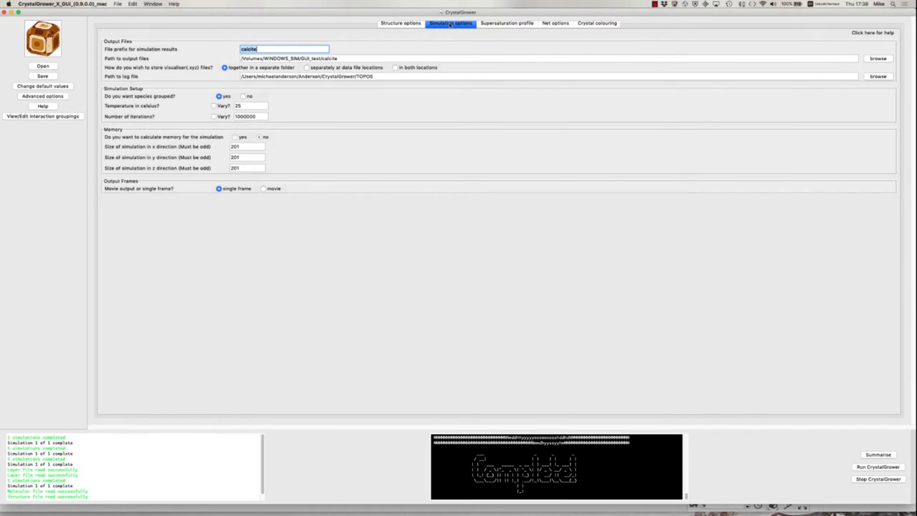
left_click(237, 117)
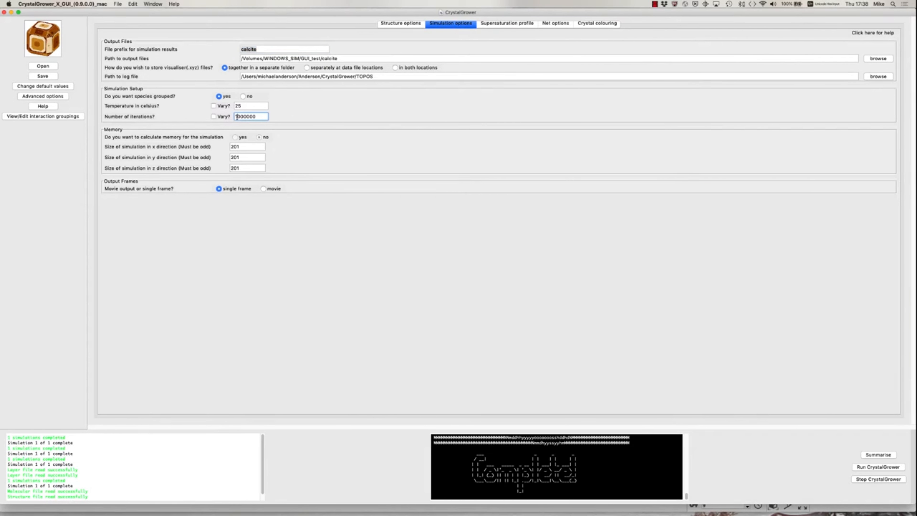
key("BackSpace")
type("2")
Set the output frames to a movie with 50 frames and run the CrystalGrower simulation with the loaded checkpoint file.
left_click(263, 189)
left_click(225, 198)
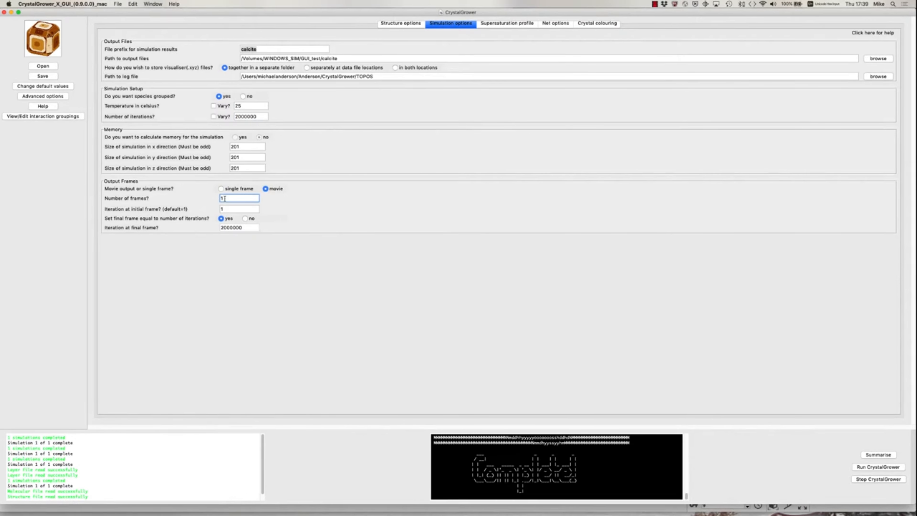
type("50")
left_click(225, 209)
left_click(401, 24)
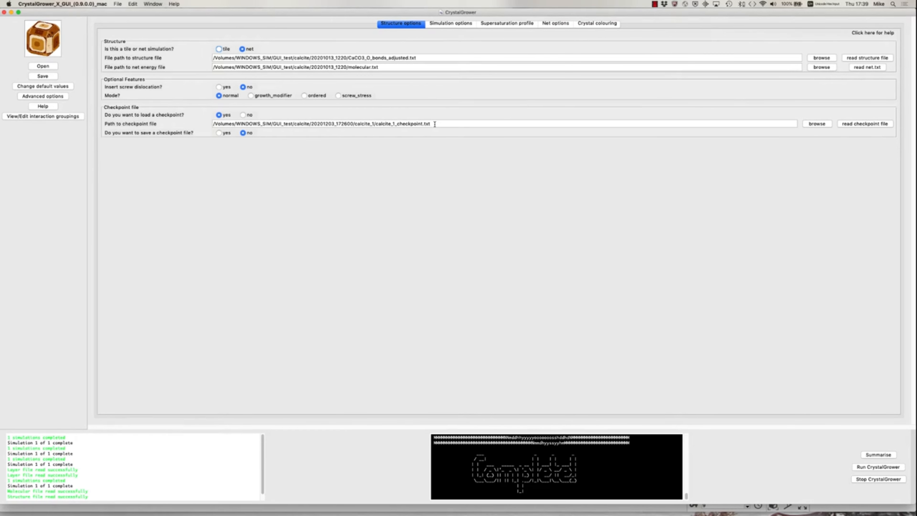
left_click(877, 467)
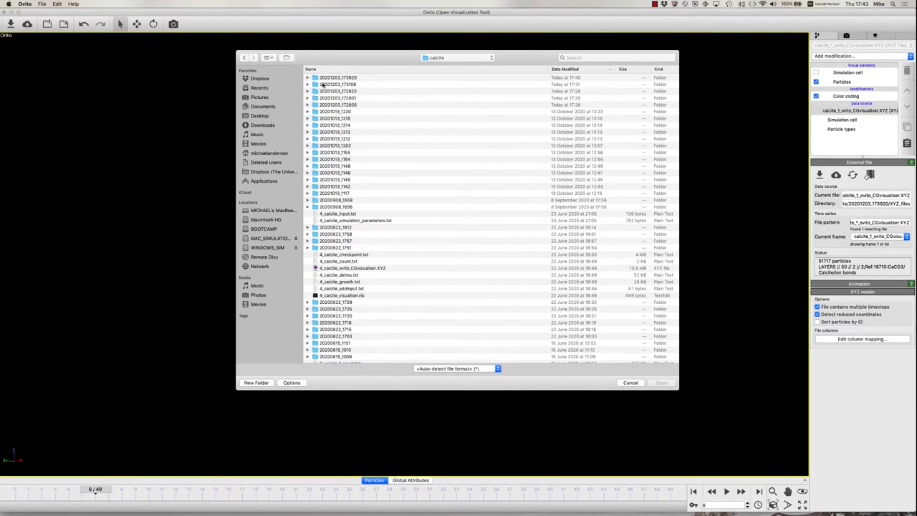
In Ovito, import calcite_1_ovito_CGvisualiser.XYZ from the XYZ_files folder of run 20201203_173920, replacing the selected object.
double_click(314, 81)
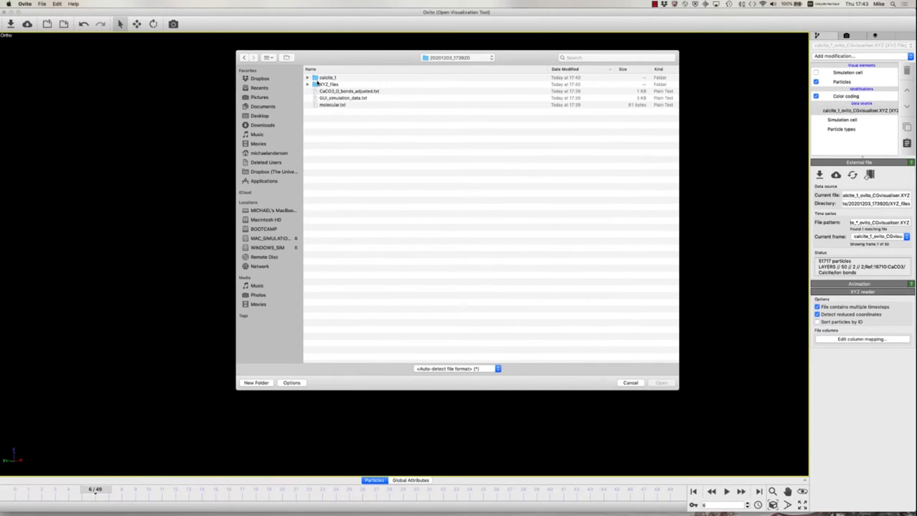
double_click(316, 85)
double_click(325, 77)
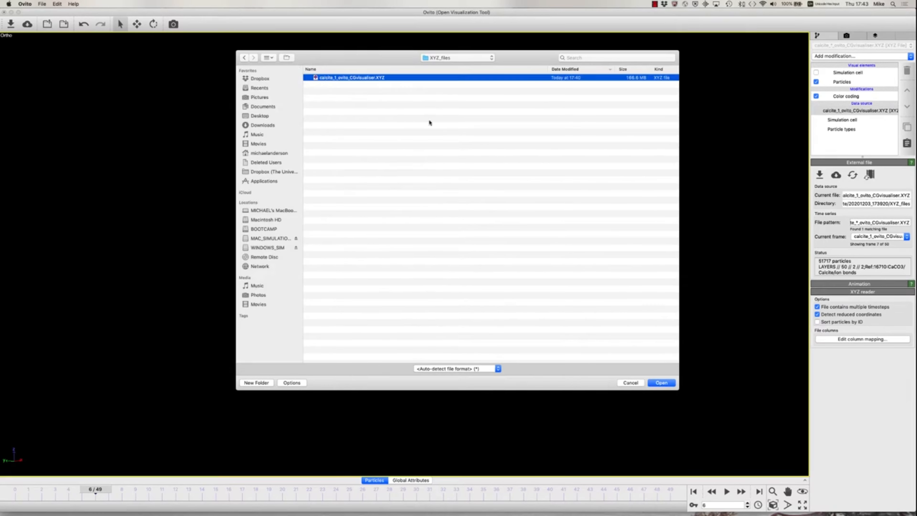
left_click(521, 352)
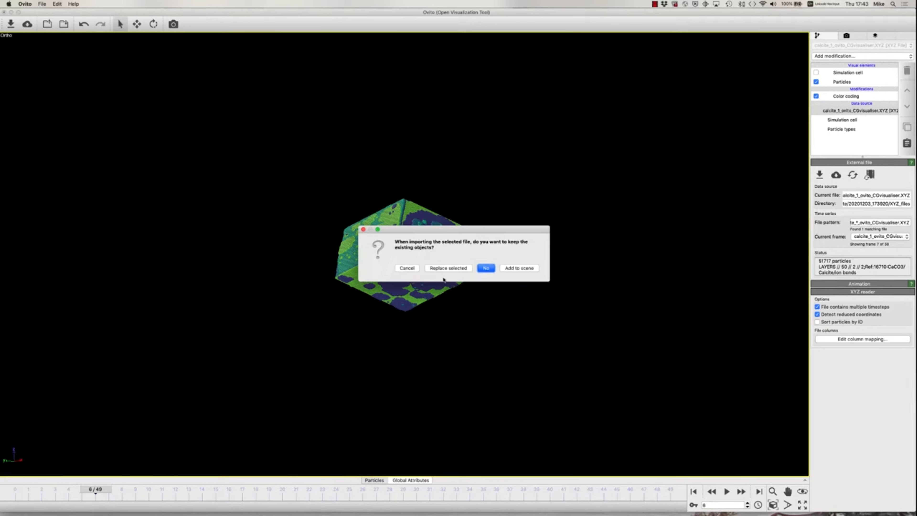
left_click(443, 269)
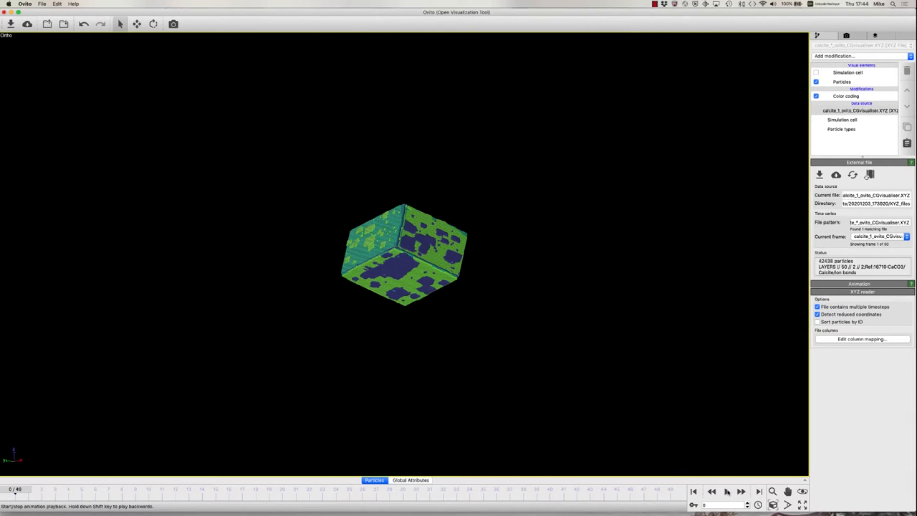
Play the crystal growth animation, stop it at frame 38 and step frame by frame to the last frame.
left_click(727, 492)
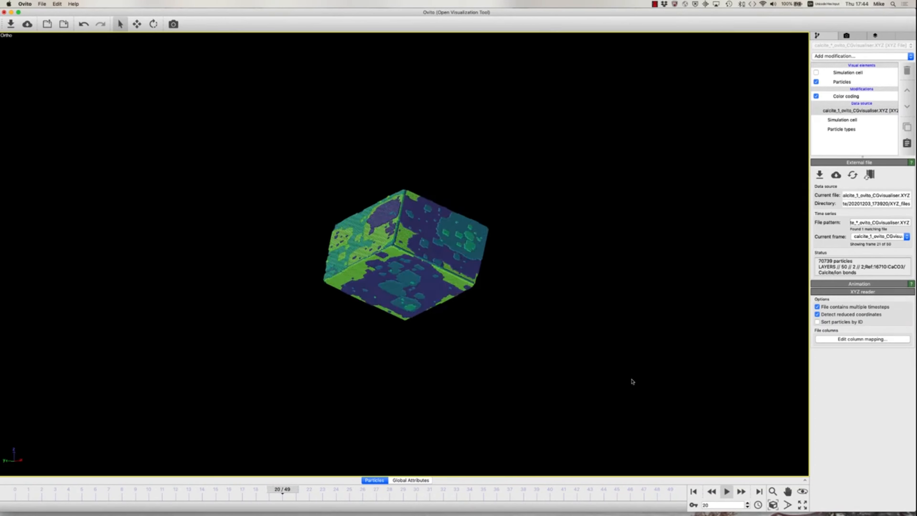
left_click(727, 491)
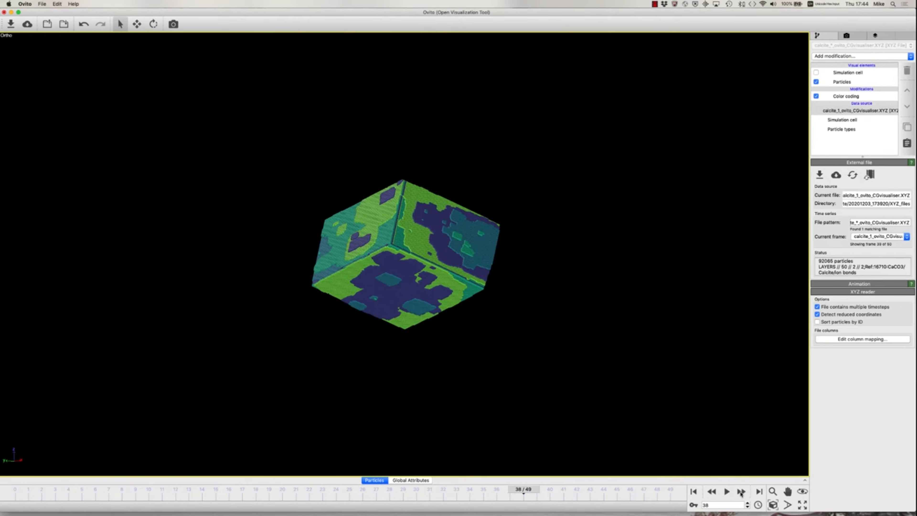
left_click(741, 492)
left_click(741, 492)
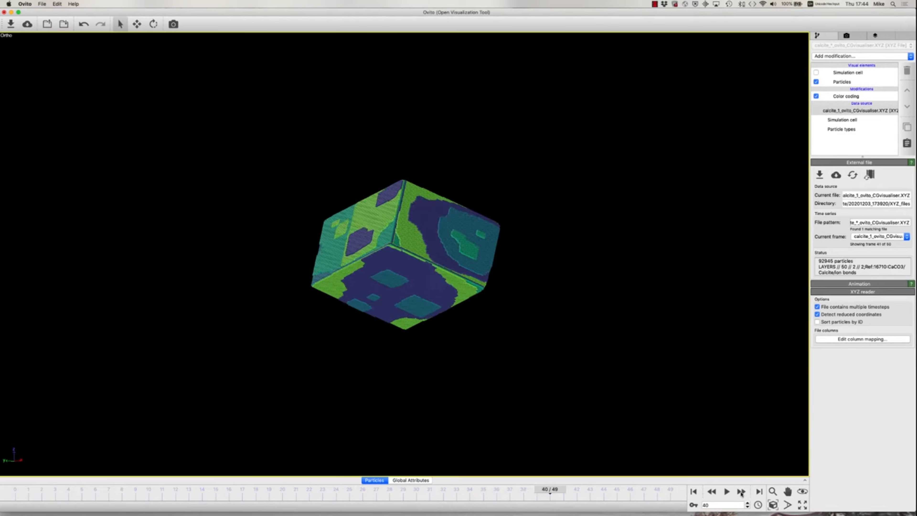
left_click(741, 492)
left_click(741, 492)
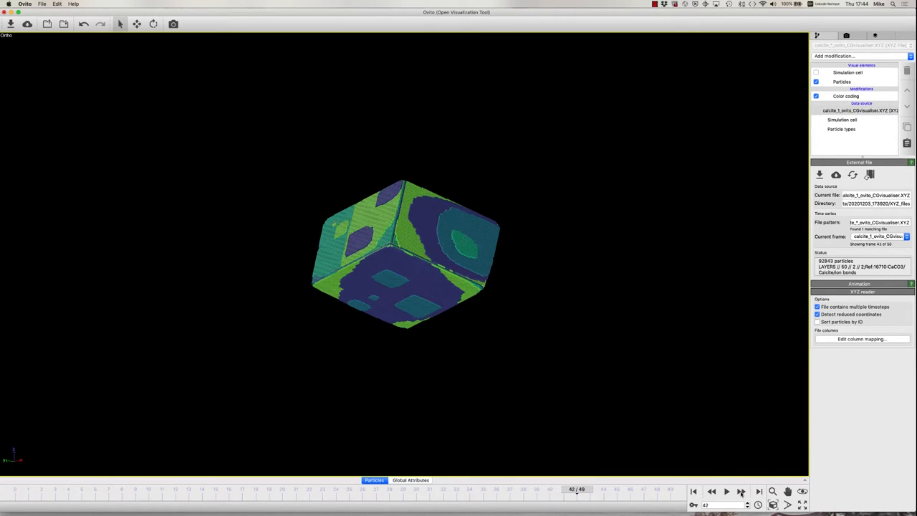
left_click(741, 492)
left_click(741, 492)
left_click(741, 492)
left_click(741, 492)
left_click(740, 492)
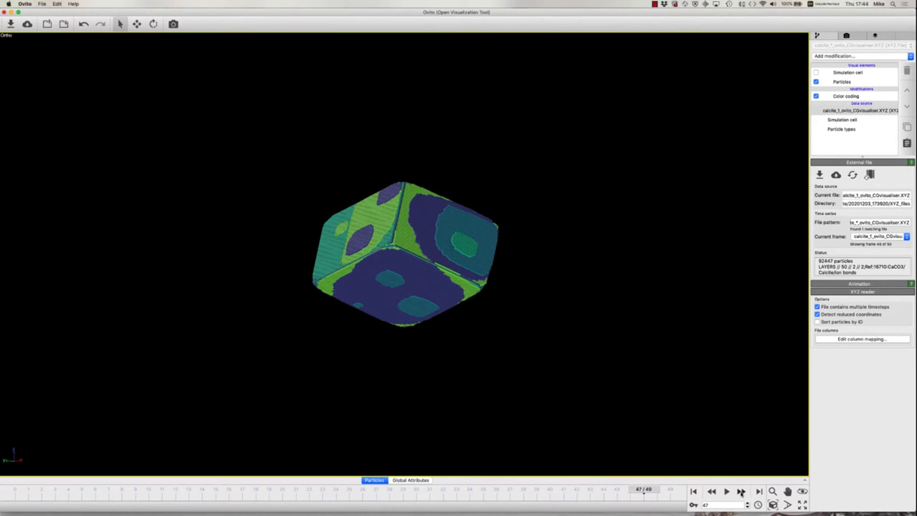
left_click(741, 492)
left_click(741, 492)
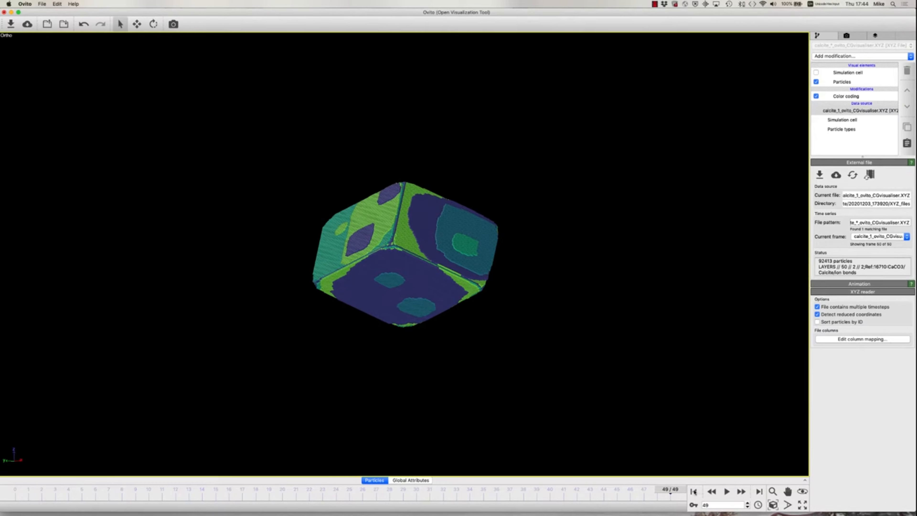
Return the animation to its first frame and replay it up to frame 24.
left_click(693, 492)
left_click(727, 492)
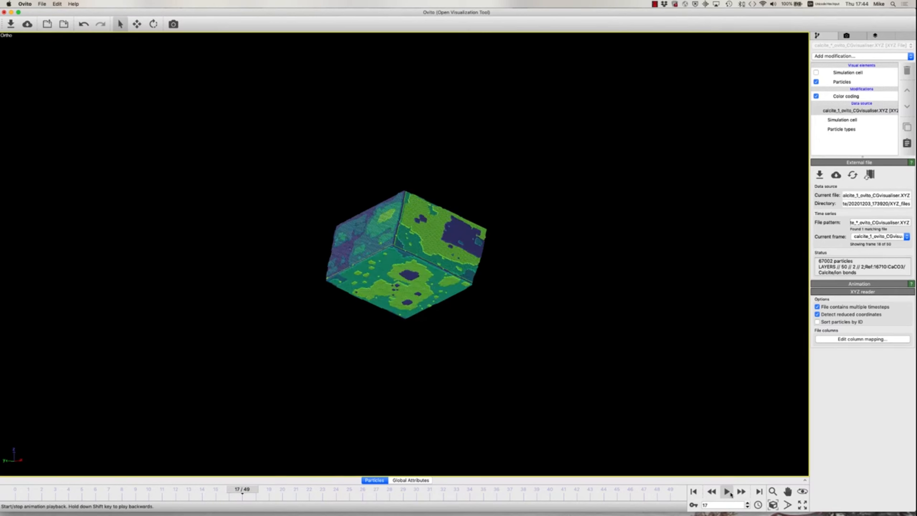
left_click(727, 492)
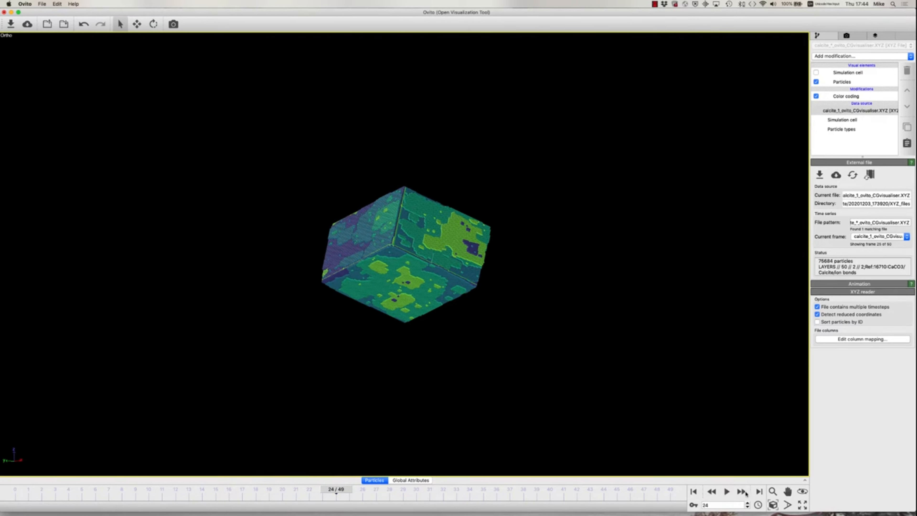
Step through the crystal growth one frame at a time from frame 24 to the final frame.
left_click(744, 492)
left_click(745, 492)
left_click(744, 492)
left_click(744, 492)
left_click(743, 492)
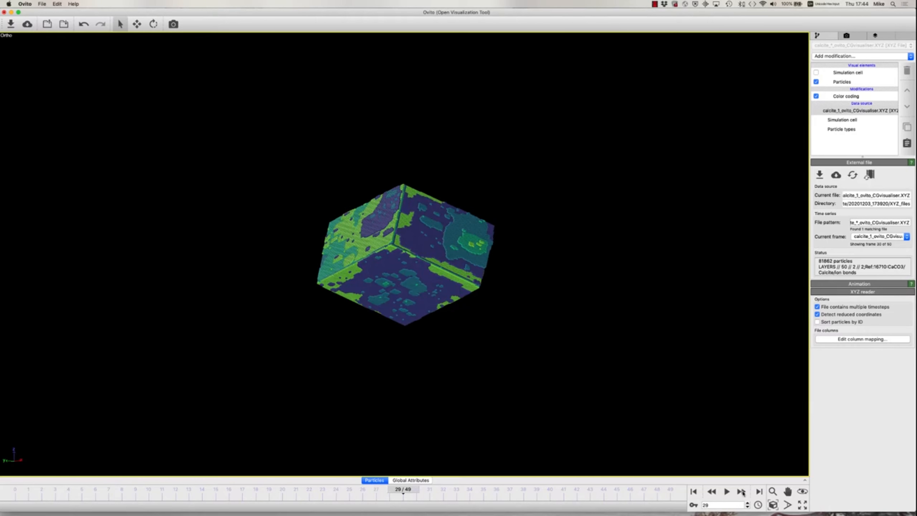
left_click(743, 492)
left_click(743, 492)
left_click(742, 492)
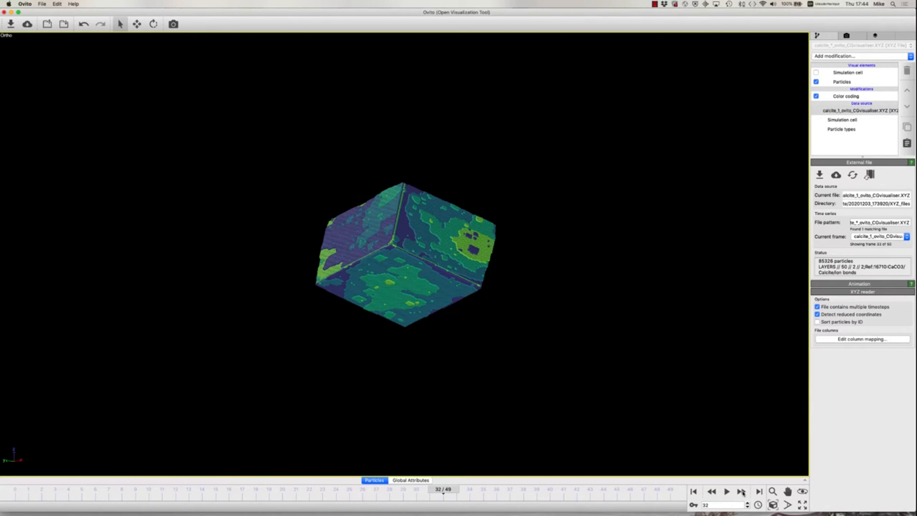
left_click(742, 492)
left_click(743, 492)
left_click(743, 492)
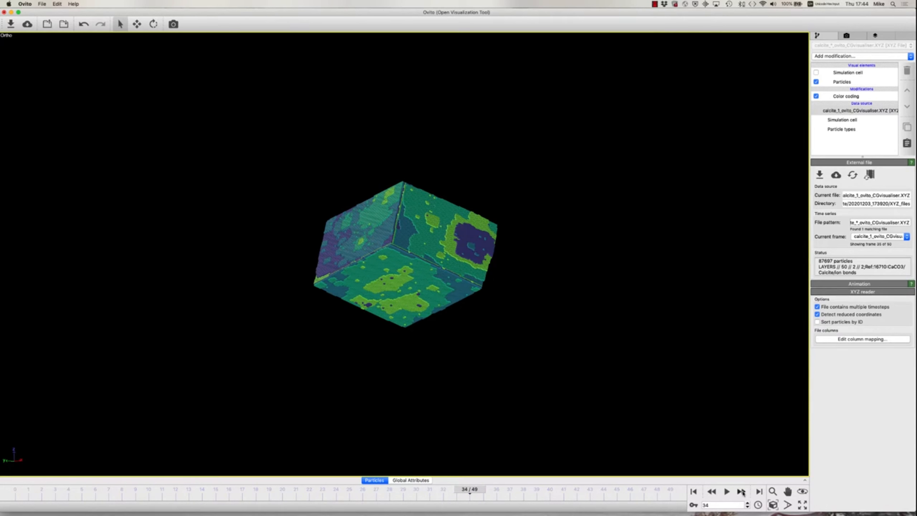
left_click(743, 492)
left_click(743, 492)
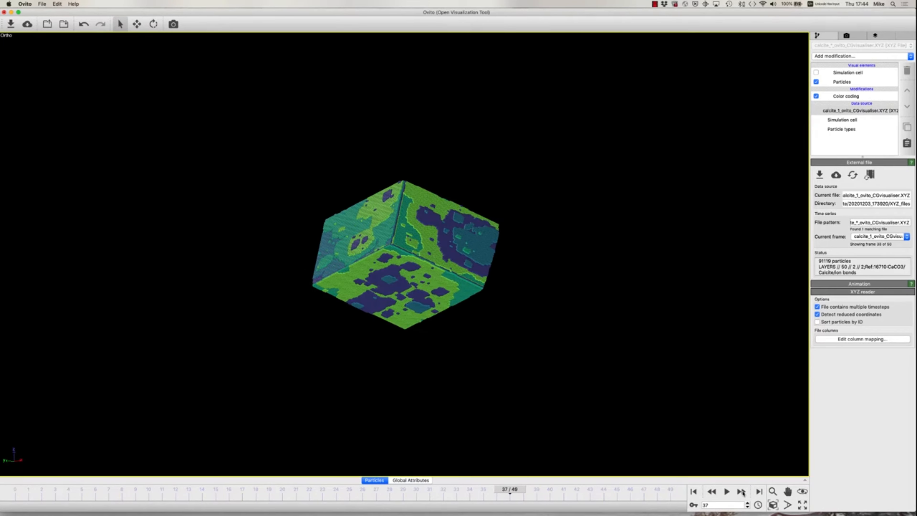
left_click(743, 492)
left_click(742, 492)
left_click(743, 492)
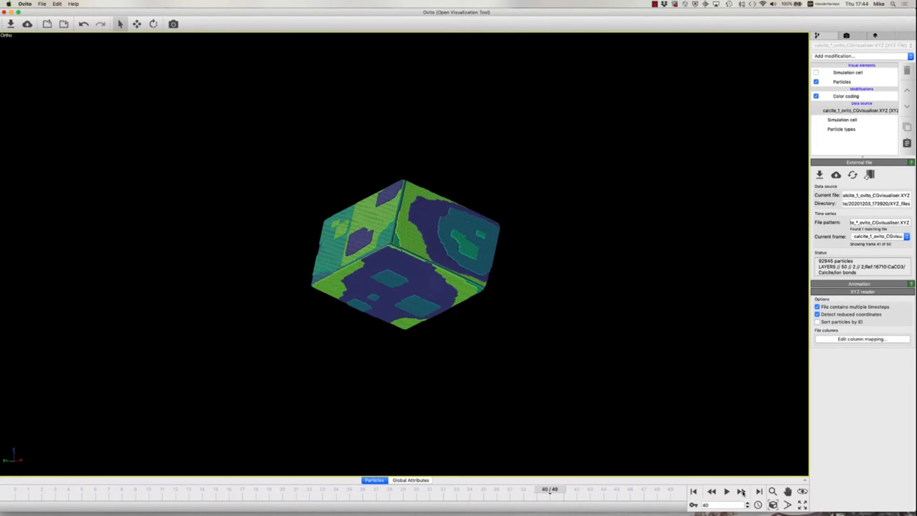
left_click(743, 492)
left_click(743, 493)
left_click(742, 493)
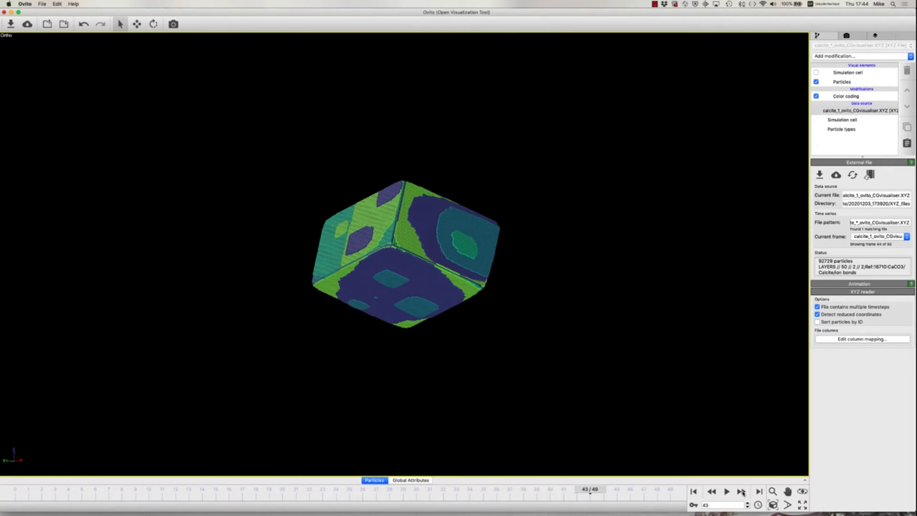
left_click(743, 492)
left_click(743, 492)
left_click(743, 492)
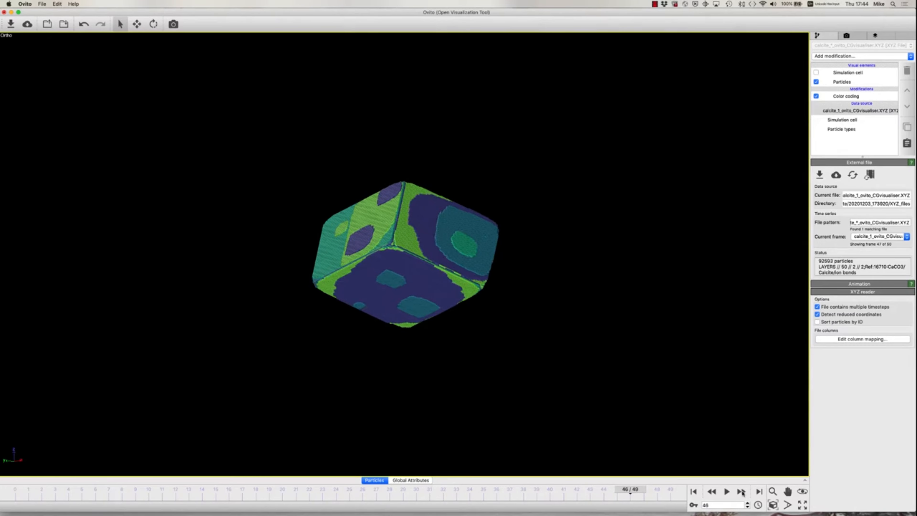
left_click(743, 492)
left_click(743, 492)
left_click(742, 492)
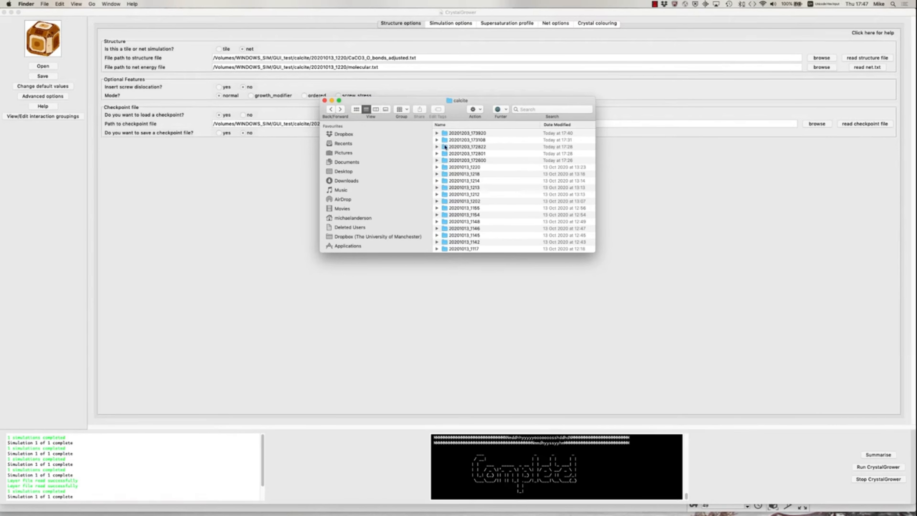
In Finder, open calcite_1_delmu.txt from the calcite_1 folder of run 20201203_173920, enlarge its window and examine the supersaturation values down the file.
double_click(466, 133)
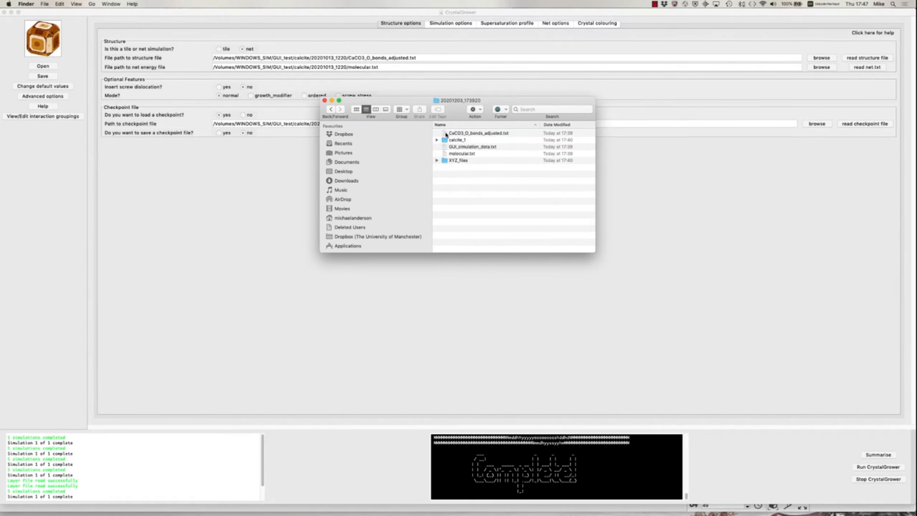
double_click(447, 140)
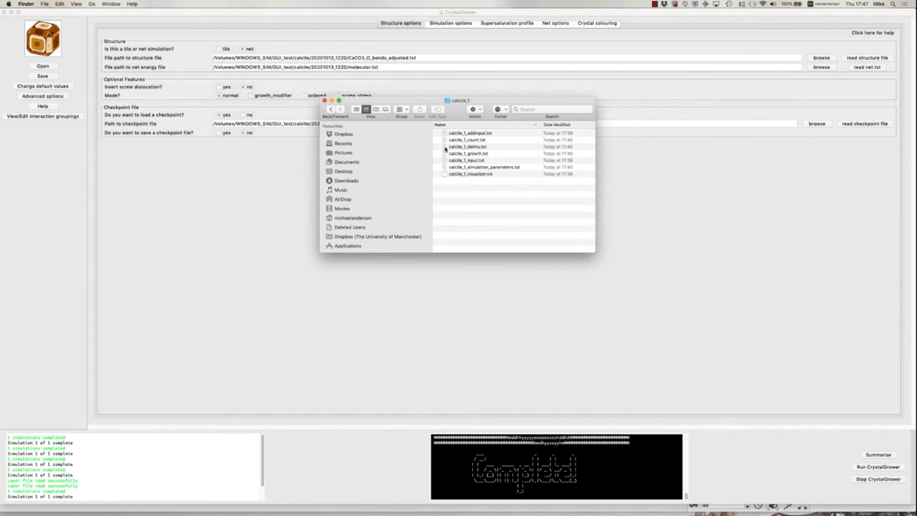
left_click(445, 148)
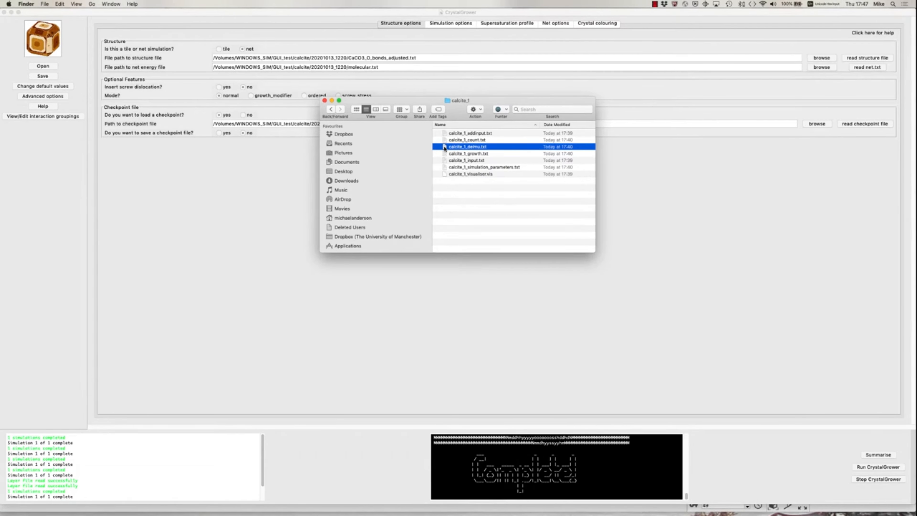
double_click(444, 147)
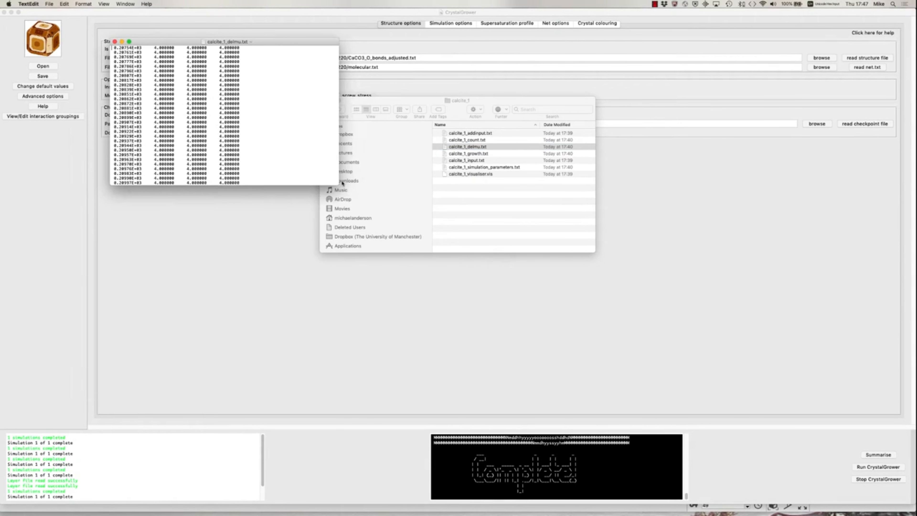
left_click_drag(338, 184, 415, 351)
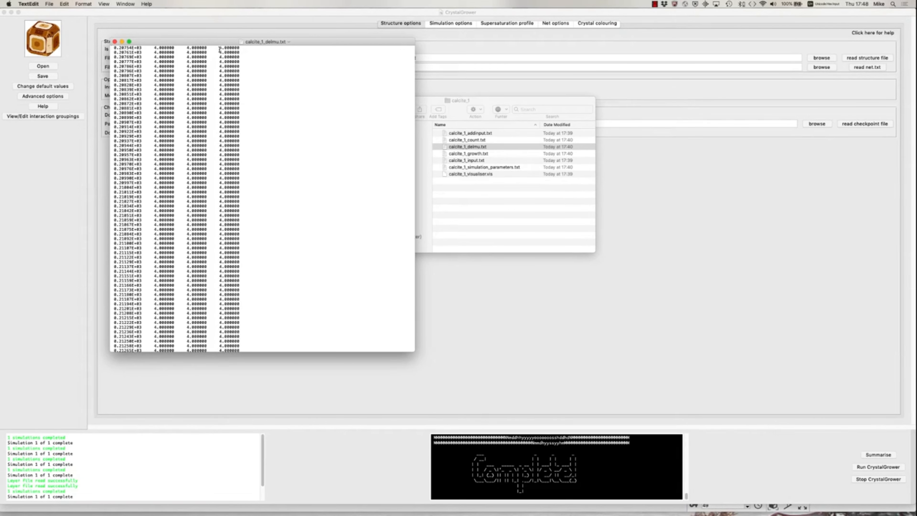
scroll(224, 90, "down", 20)
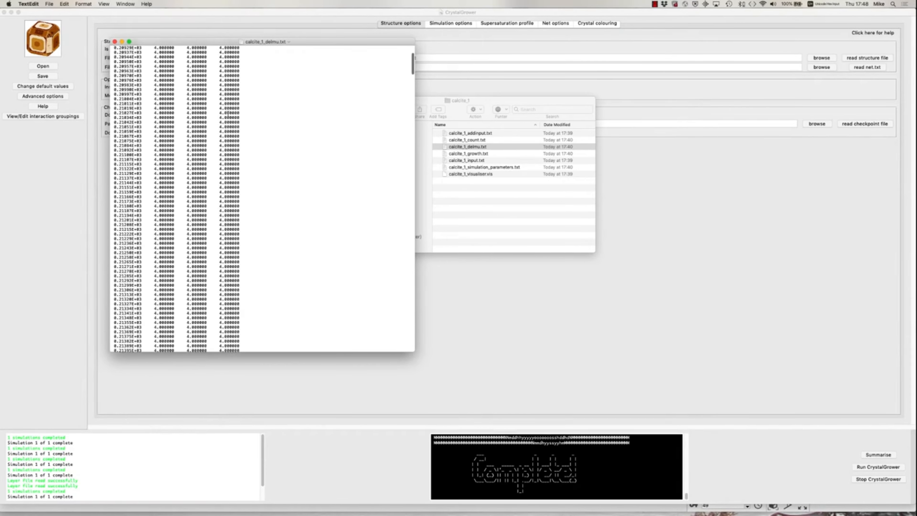
scroll(227, 112, "down", 20)
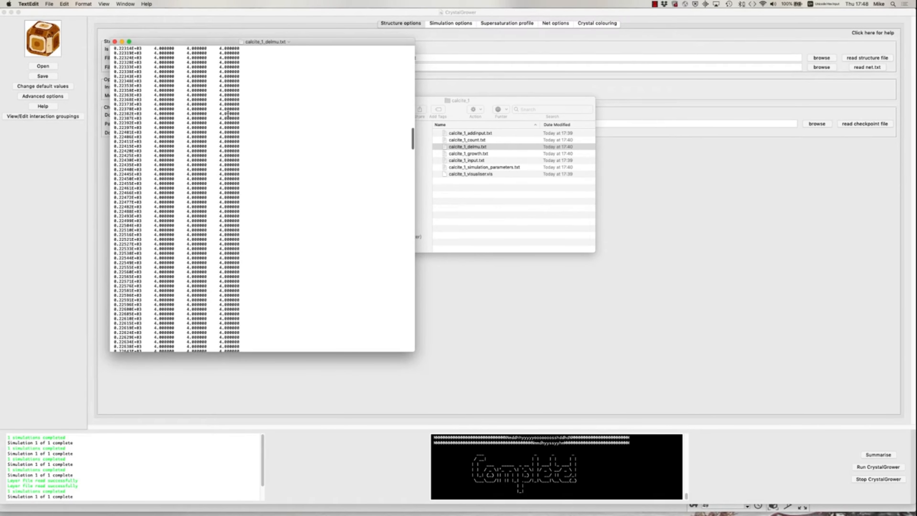
scroll(228, 113, "down", 20)
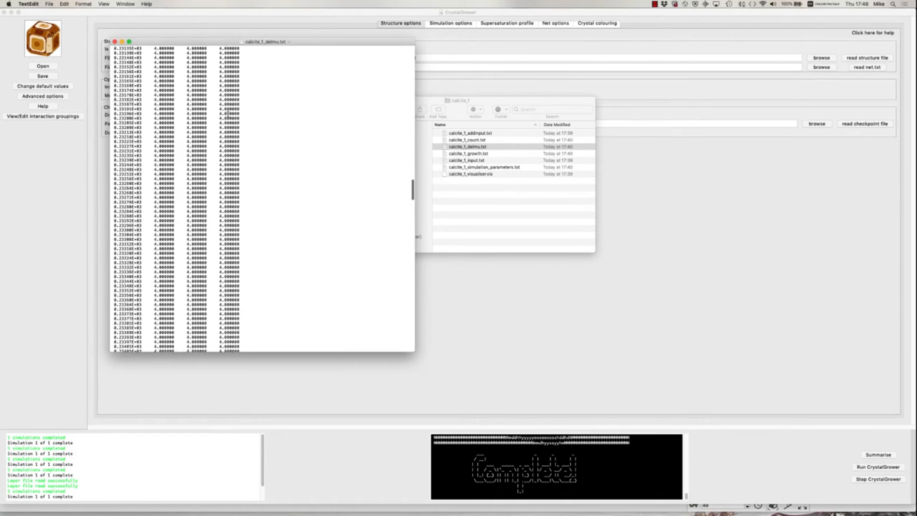
scroll(228, 113, "down", 20)
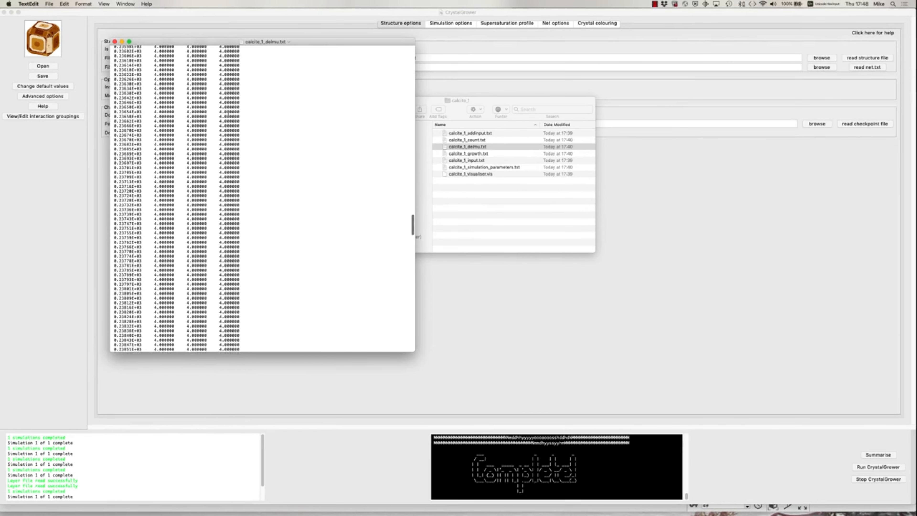
scroll(228, 113, "down", 11)
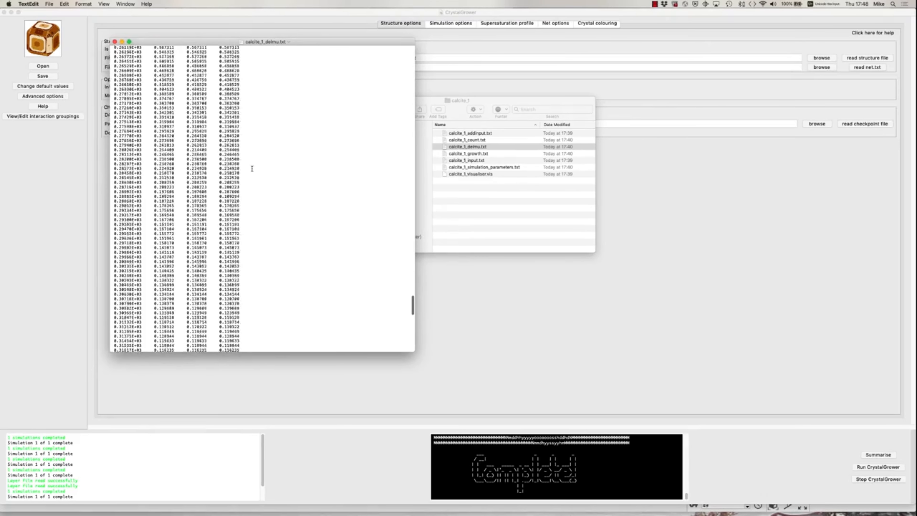
Examine the supersaturation values in calcite_1_delmu.txt down to the end of the file and back up to the earlier iterations.
scroll(252, 169, "down", 4)
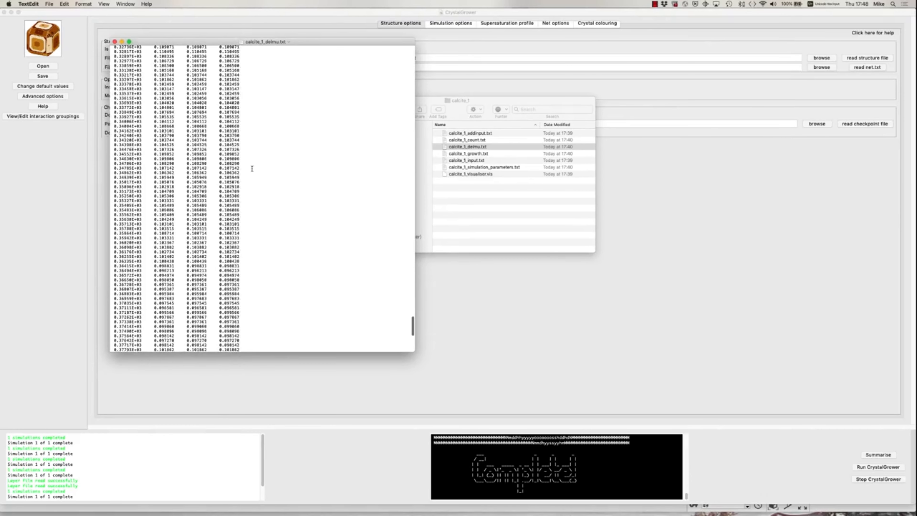
scroll(252, 169, "down", 5)
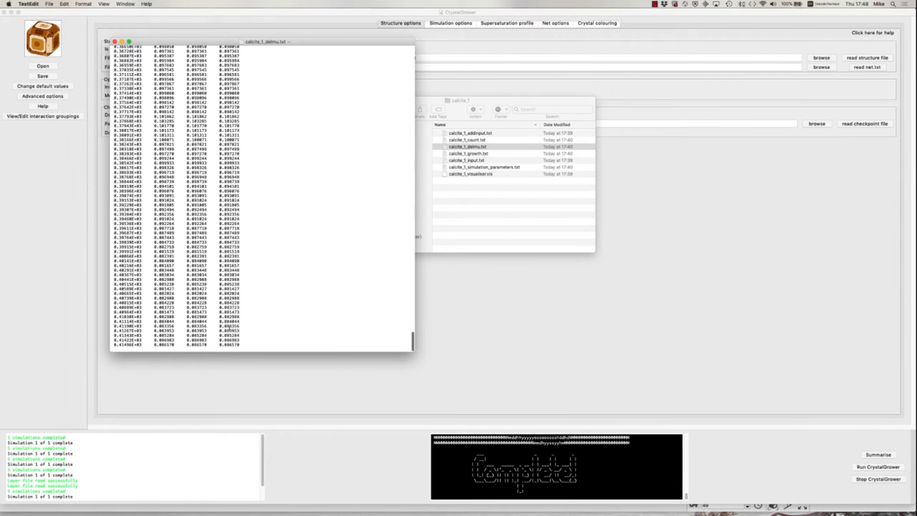
scroll(228, 306, "up", 15)
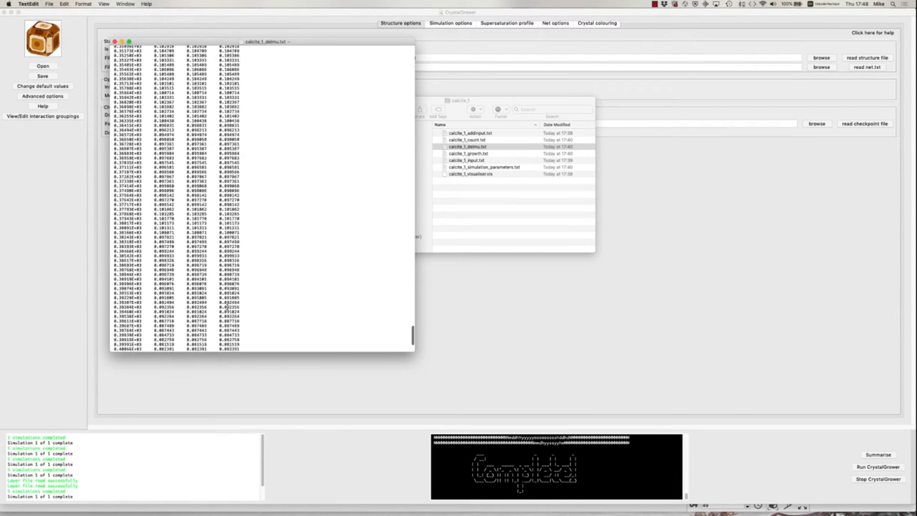
scroll(227, 306, "down", 15)
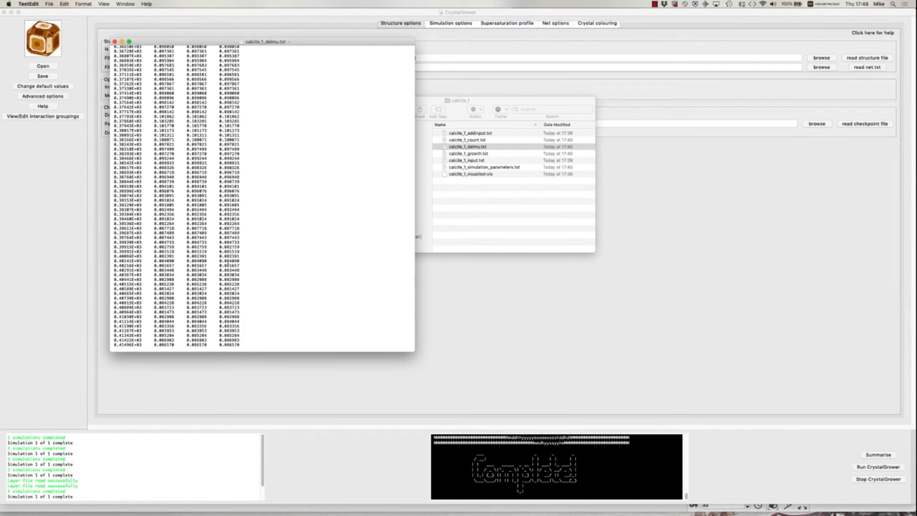
scroll(226, 264, "up", 20)
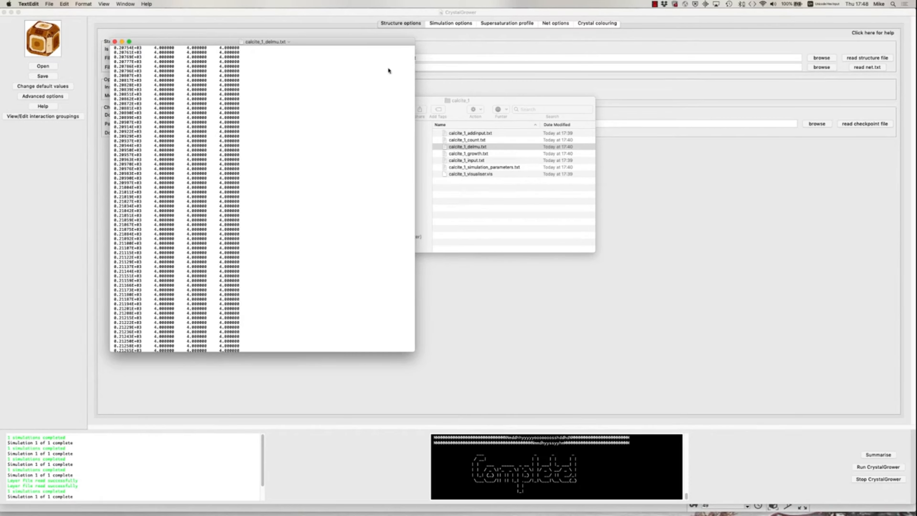
In Finder, open CaCO3_O_bonds_adjusted.txt from the 20201203_173920 run folder, place it beside the supersaturation file and enlarge its window.
left_click(447, 113)
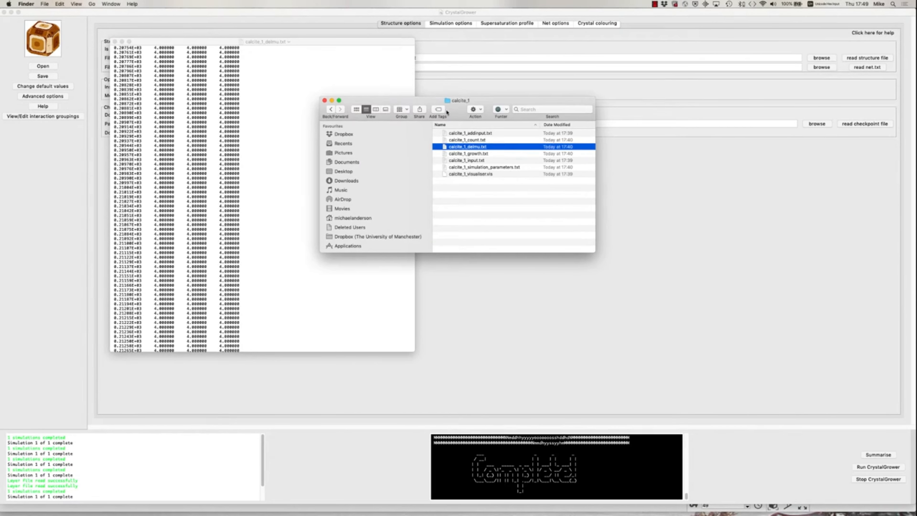
left_click(331, 109)
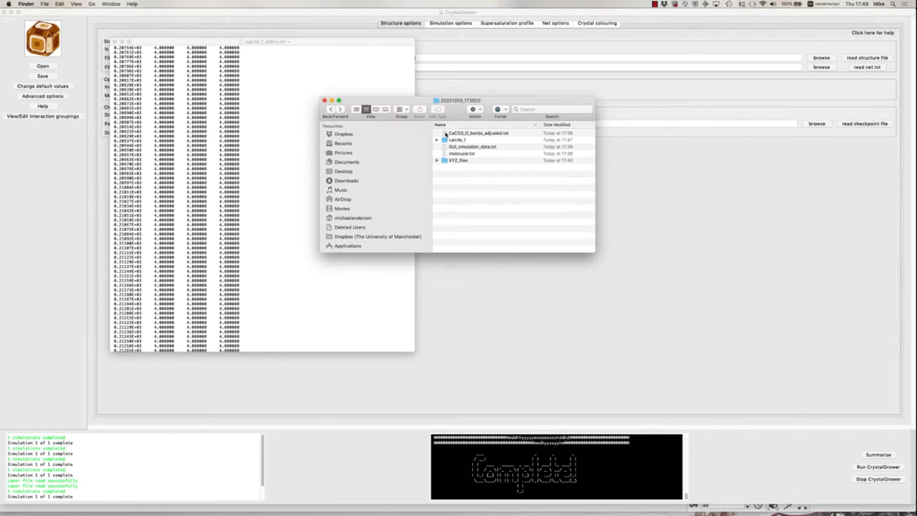
left_click_drag(448, 133, 359, 102)
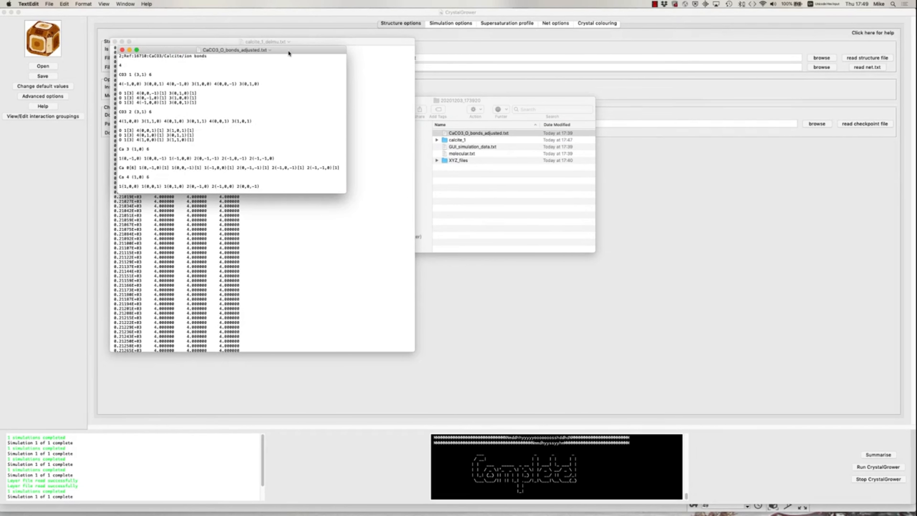
left_click_drag(289, 53, 607, 30)
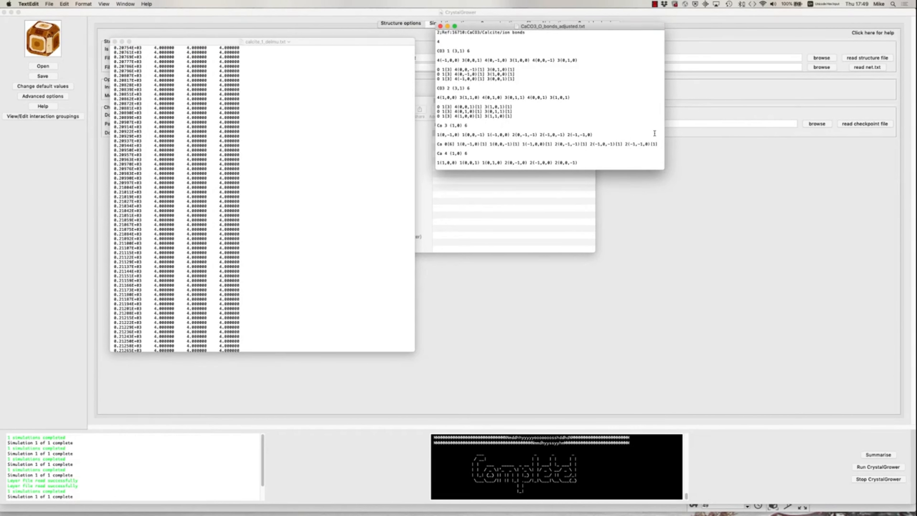
left_click_drag(663, 169, 716, 402)
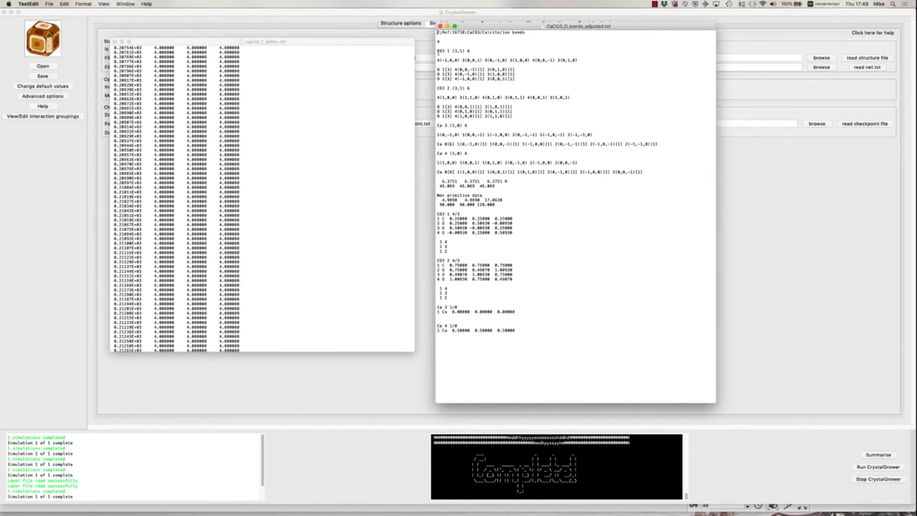
Highlight the two CO3 entries and the two Ca bond lines in the structure file one after another.
left_click_drag(438, 51, 445, 53)
left_click_drag(437, 89, 445, 89)
triple_click(439, 144)
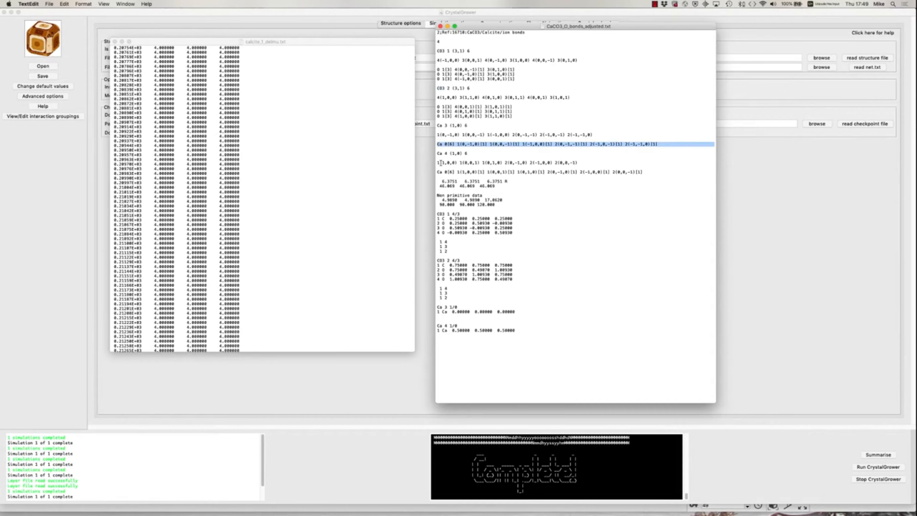
triple_click(439, 172)
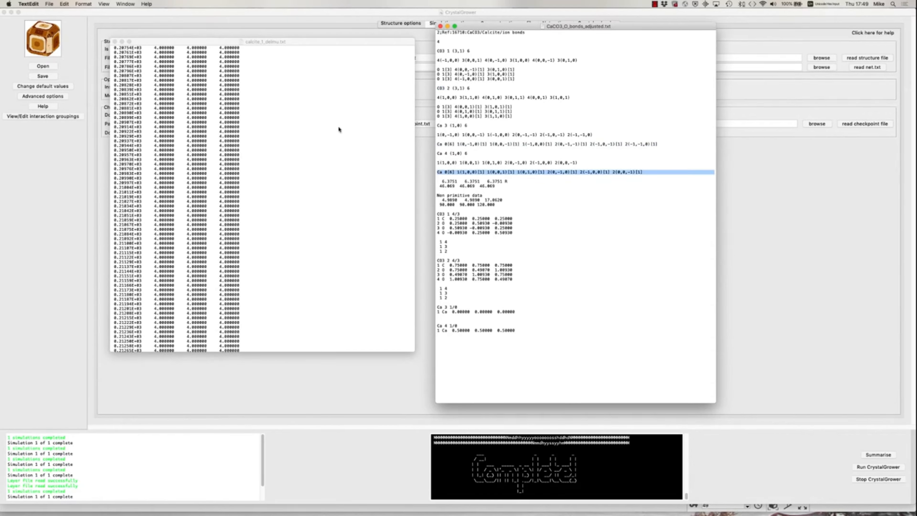
Check the species grouping option in CrystalGrower's simulation options and return to TextEdit to compare it with the structure file and the calcite_1_delmu.txt columns.
left_click(103, 203)
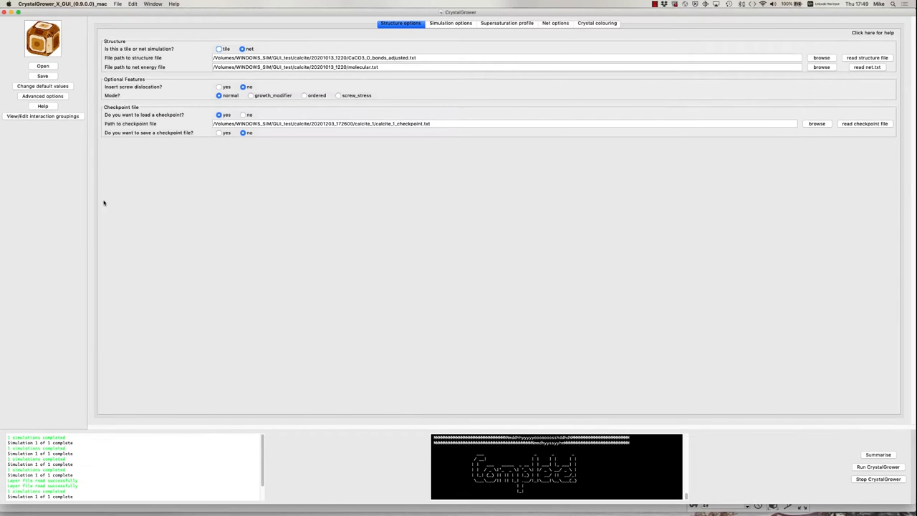
left_click(443, 24)
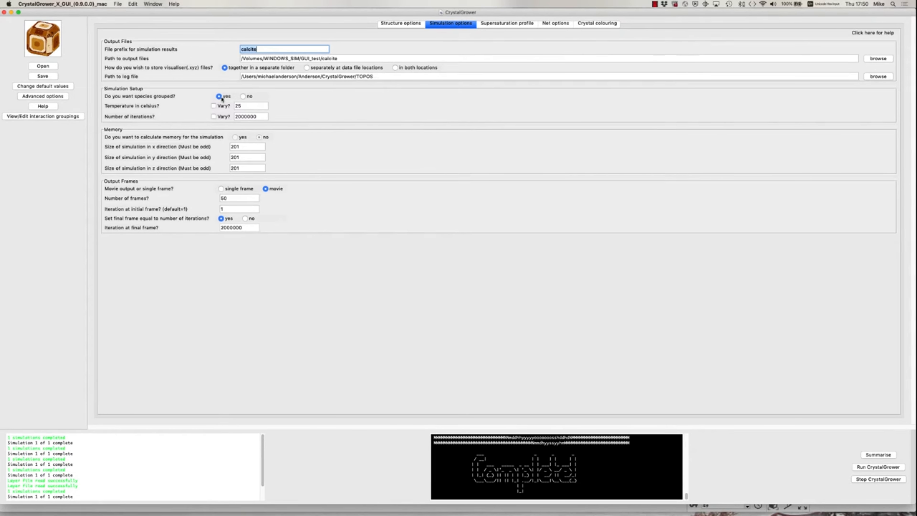
key("super+Tab")
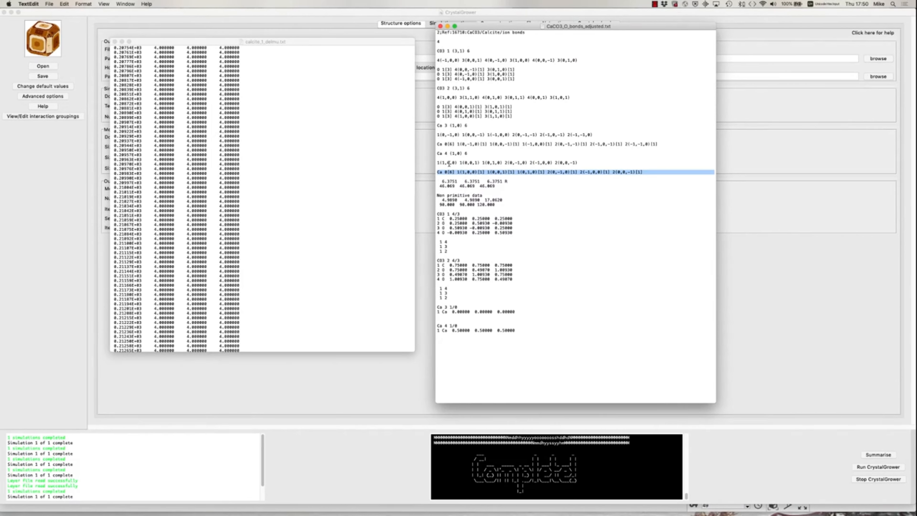
left_click(255, 132)
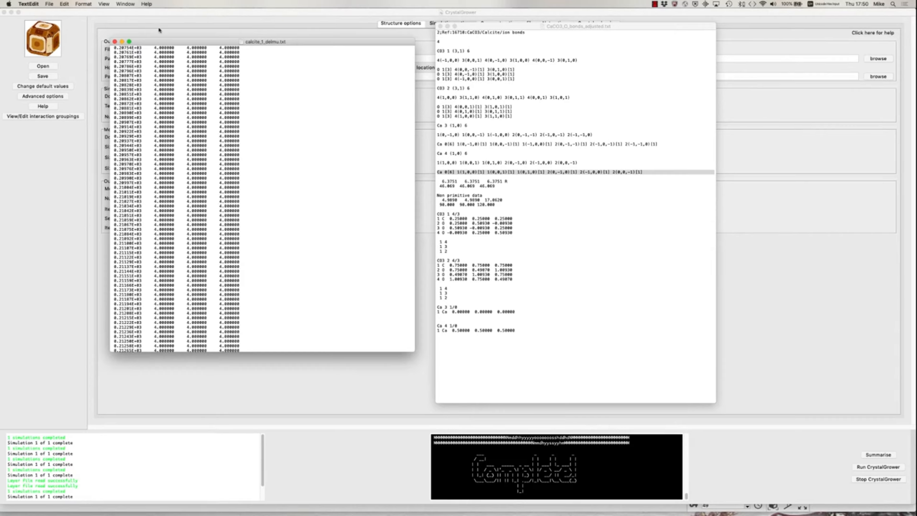
left_click_drag(155, 48, 175, 48)
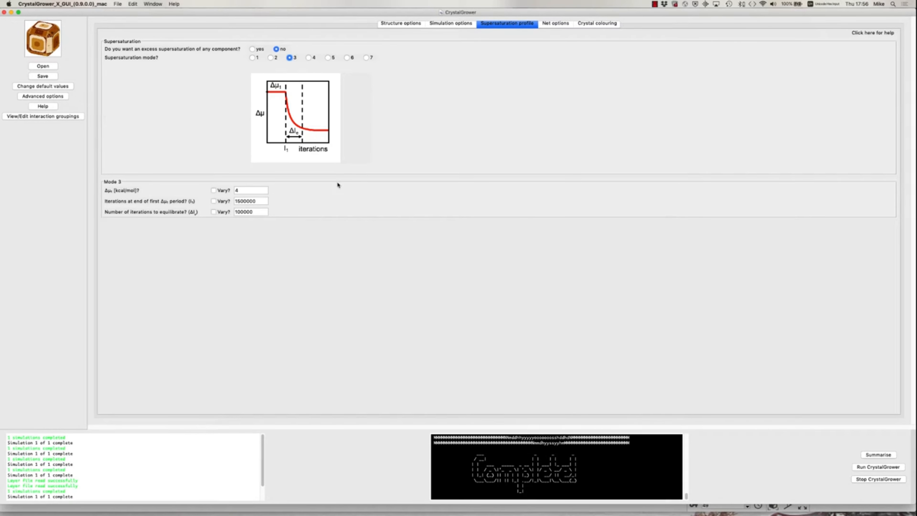
View supersaturation mode 7, select mode 2 with Δμ₁ set to 0 kcal/mol, and enable excess supersaturation of components.
left_click(367, 57)
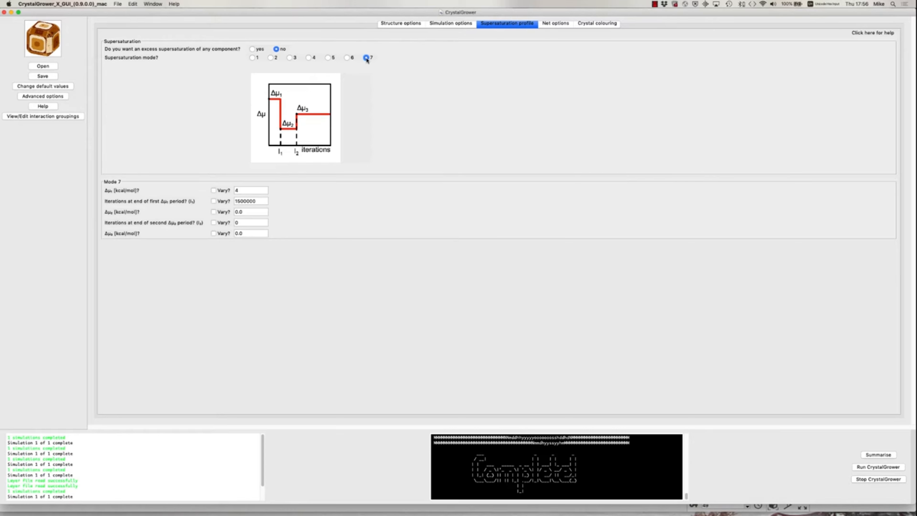
left_click(271, 59)
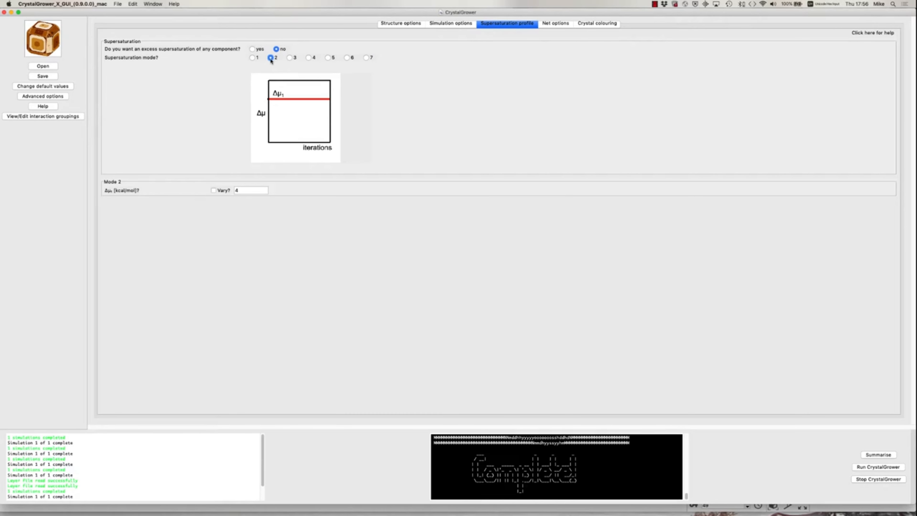
left_click(245, 191)
key("BackSpace")
type("0")
left_click(252, 49)
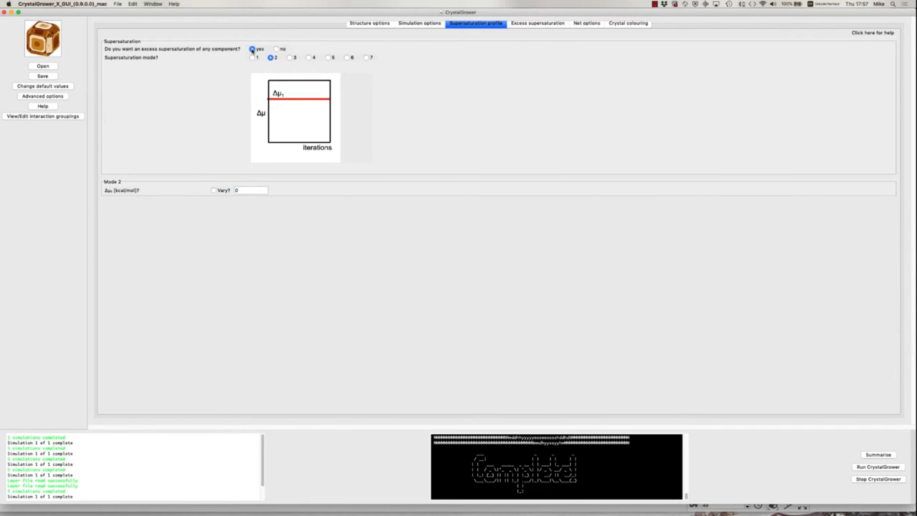
Define 4 periods of excess supersaturation, with the first three ending at 500000, 1000000 and 1500000 iterations.
left_click(536, 24)
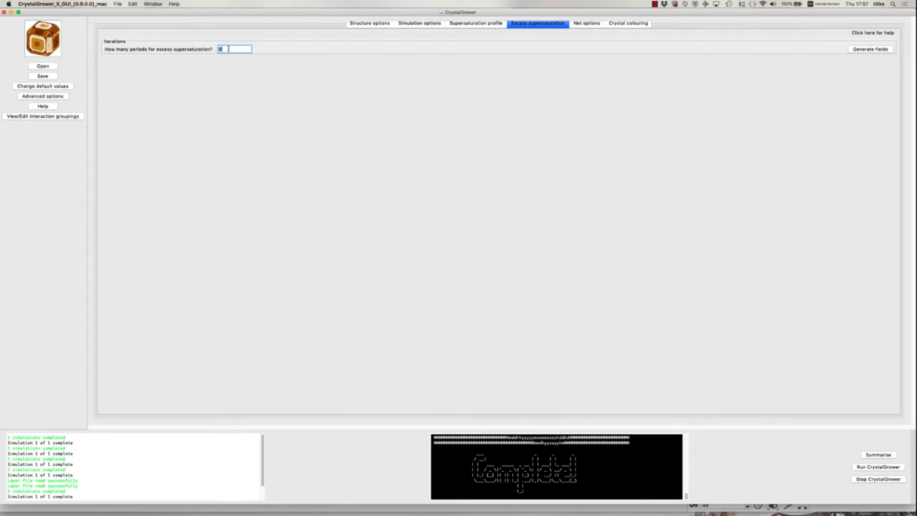
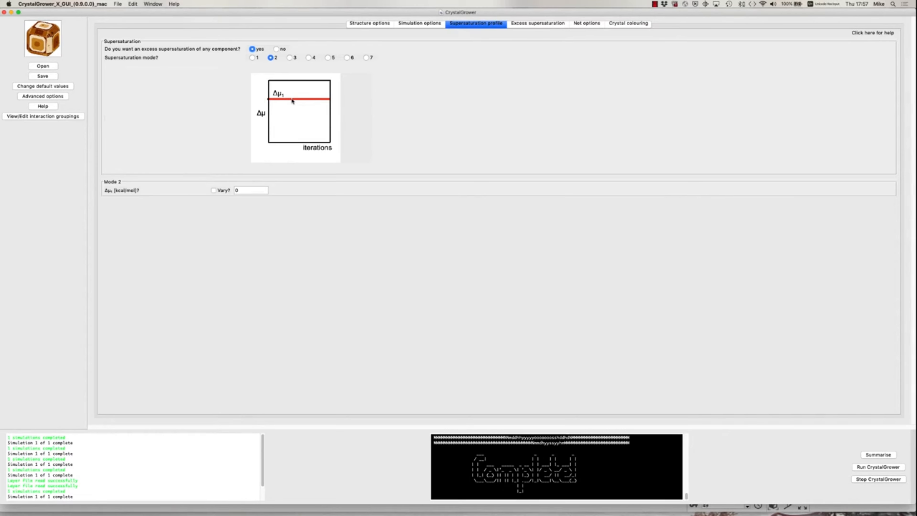
left_click(527, 27)
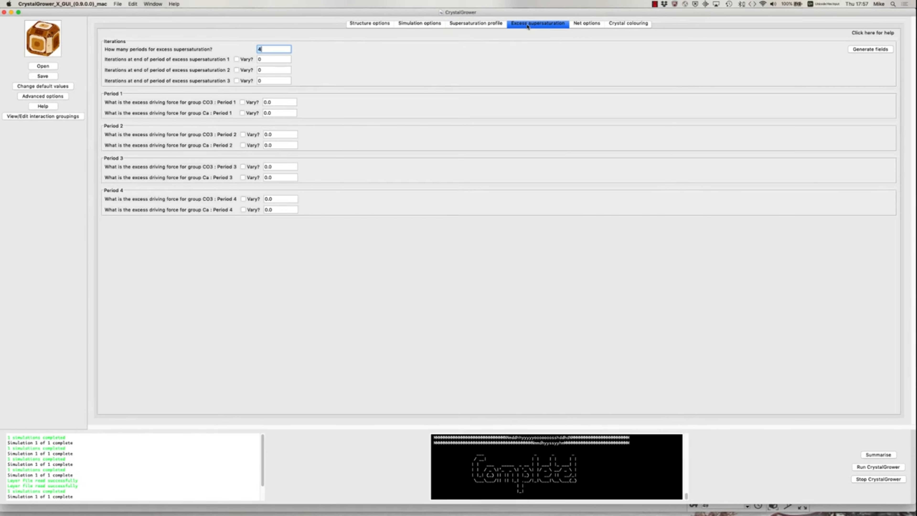
left_click(263, 60)
type("500000")
left_click(268, 71)
key("BackSpace")
type("1000000")
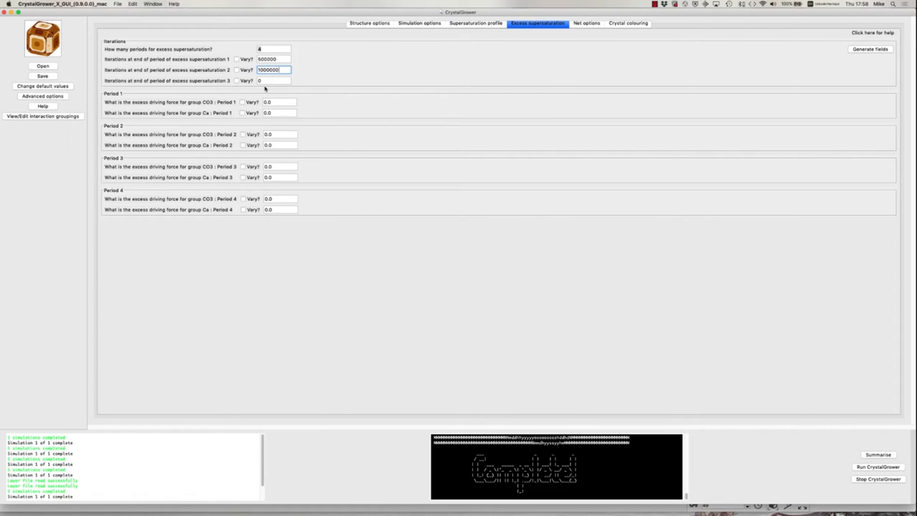
left_click(265, 81)
key("BackSpace")
type("1500000")
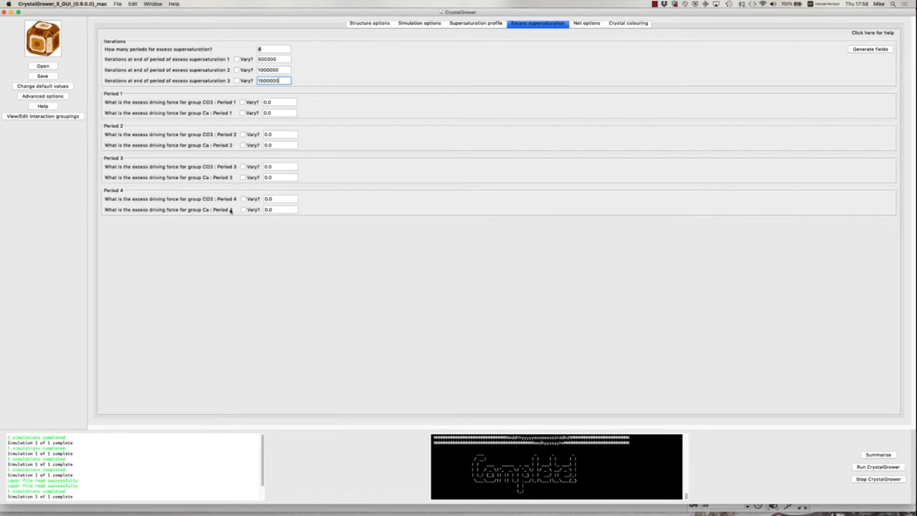
Set the excess driving force for both CO3 and Ca to 1, 2, 3 and 4 in periods 1 to 4 respectively.
left_click(273, 102)
left_click_drag(273, 103, 263, 103)
type("1")
left_click_drag(274, 113, 264, 211)
type("1")
type("2")
left_click(269, 145)
type("2")
type("3")
type("3")
type("4")
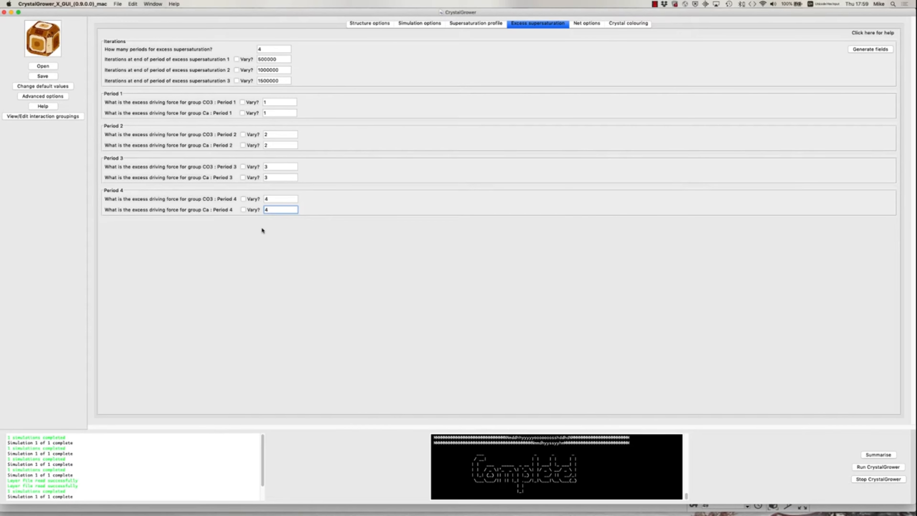
Review the simulation options and run the calcite simulation with the excess supersaturation periods.
left_click(419, 24)
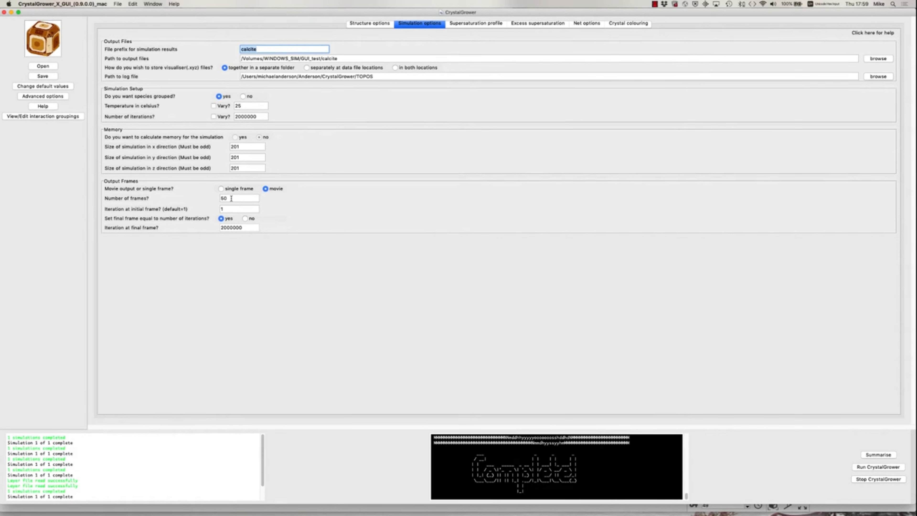
left_click(868, 468)
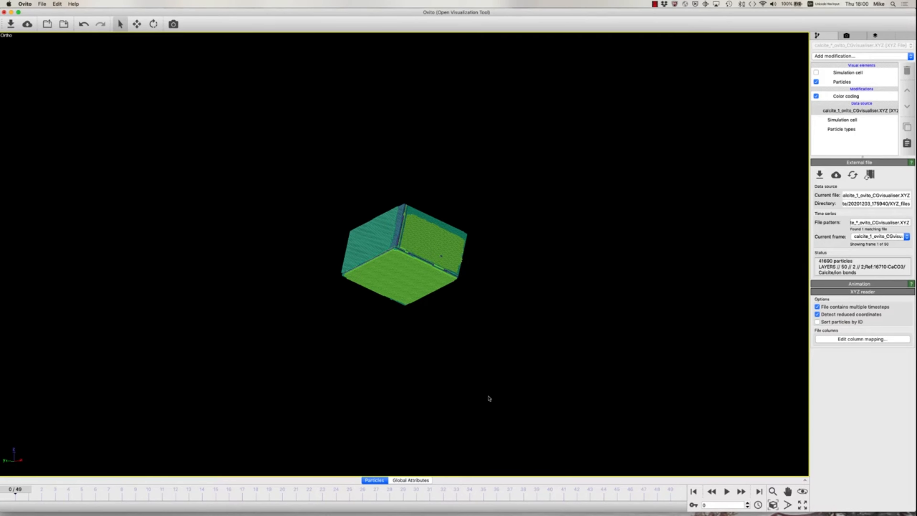
Play the calcite growth movie briefly and advance it frame by frame to examine surface growth across the supersaturation periods.
left_click(727, 491)
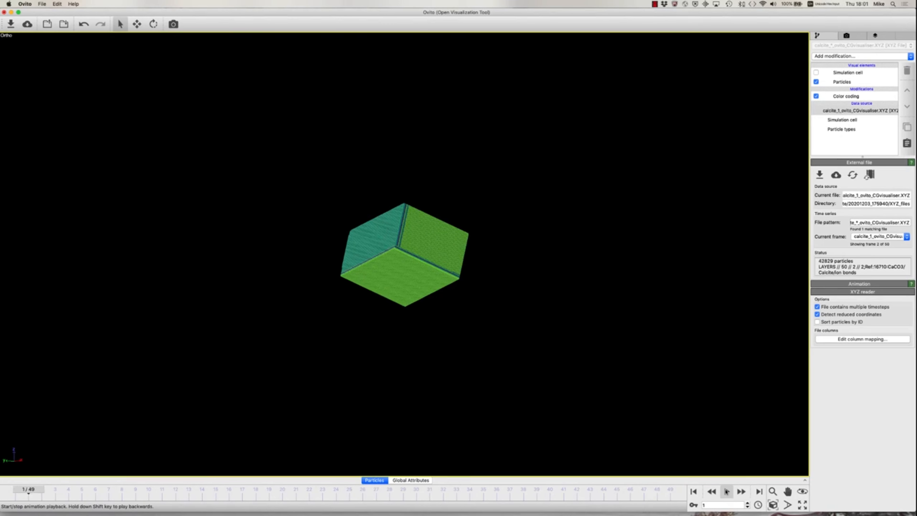
left_click(726, 492)
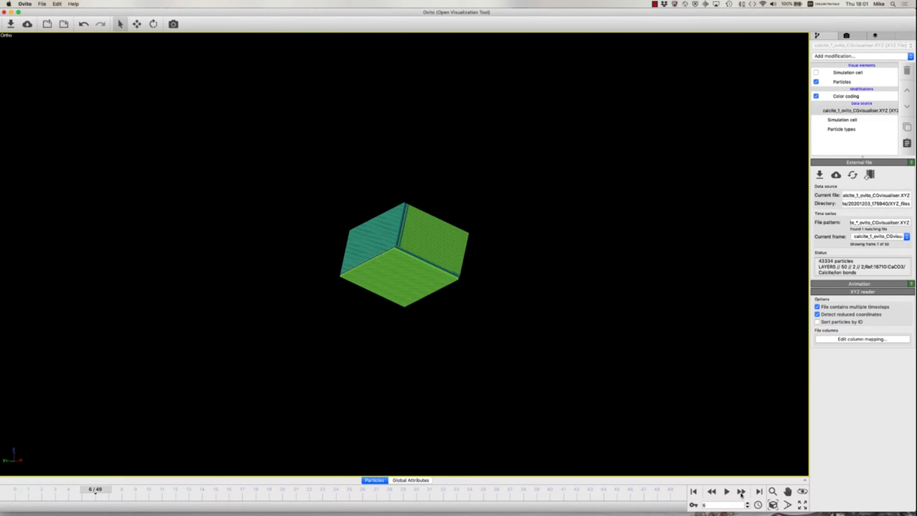
left_click(741, 493)
left_click(741, 493)
left_click(741, 494)
left_click(742, 493)
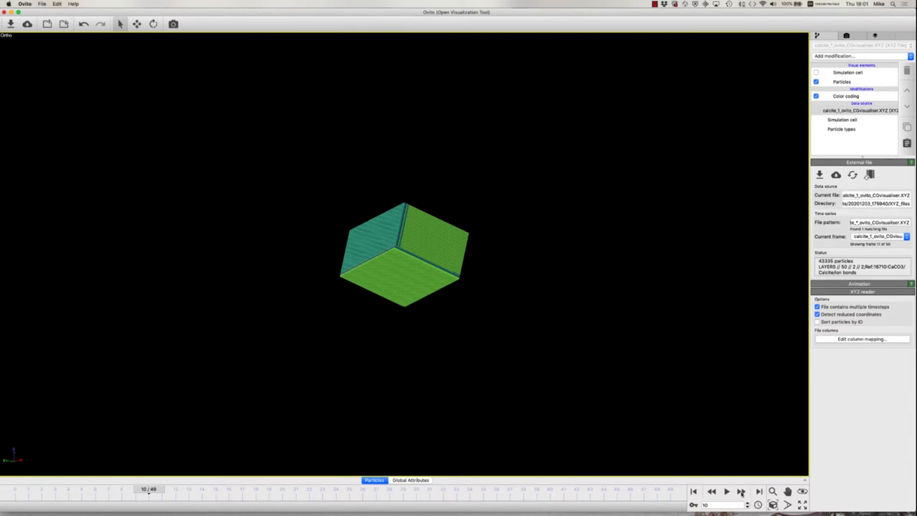
left_click(742, 494)
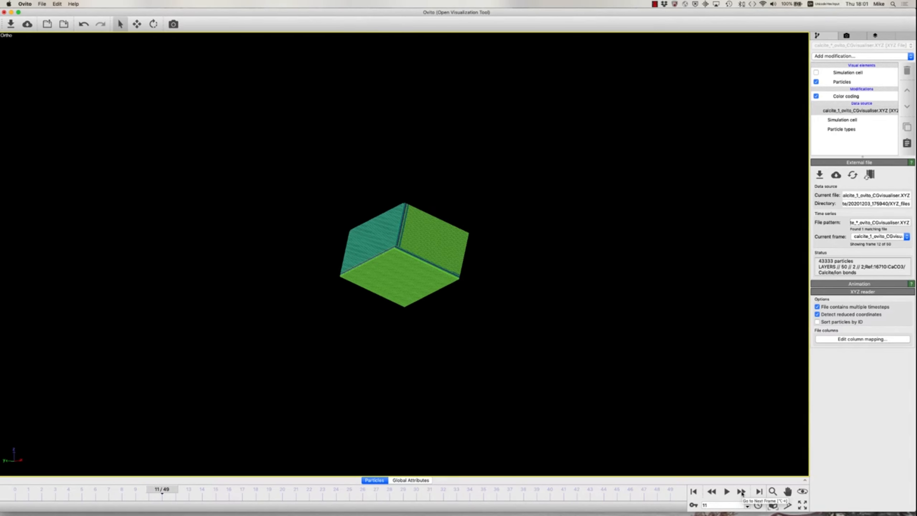
left_click(741, 494)
left_click(741, 493)
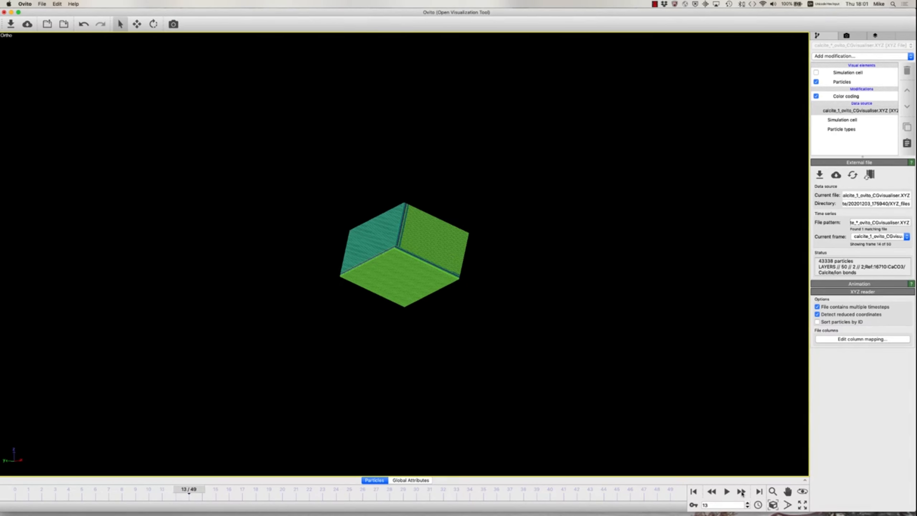
left_click(741, 493)
left_click(741, 493)
left_click(741, 493)
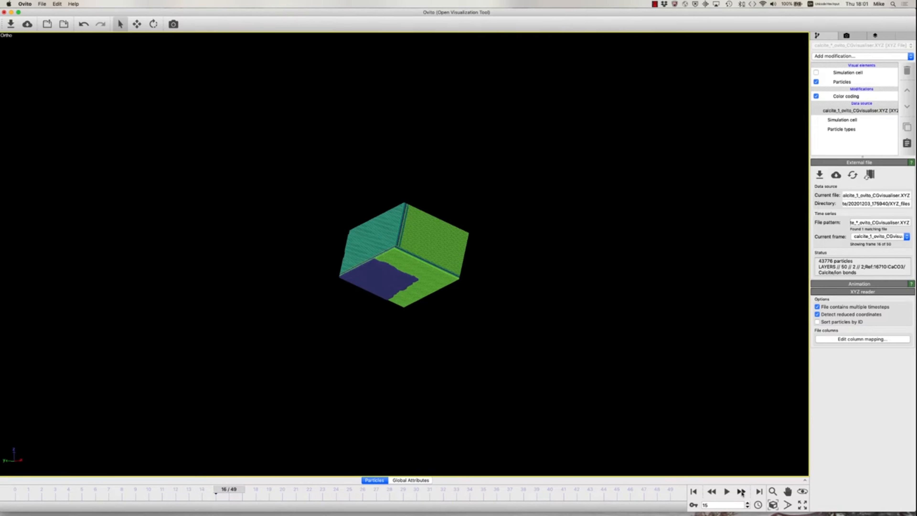
left_click(741, 494)
left_click(742, 493)
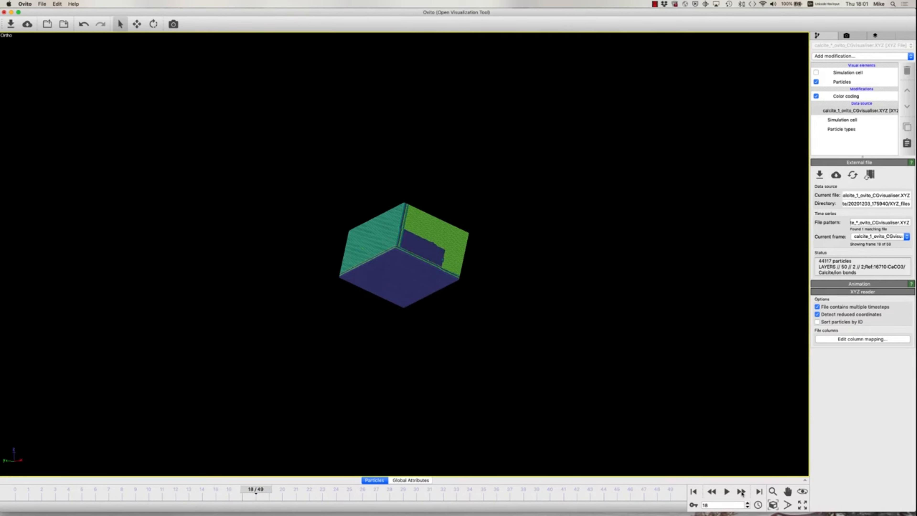
left_click(741, 494)
left_click(741, 494)
left_click(741, 493)
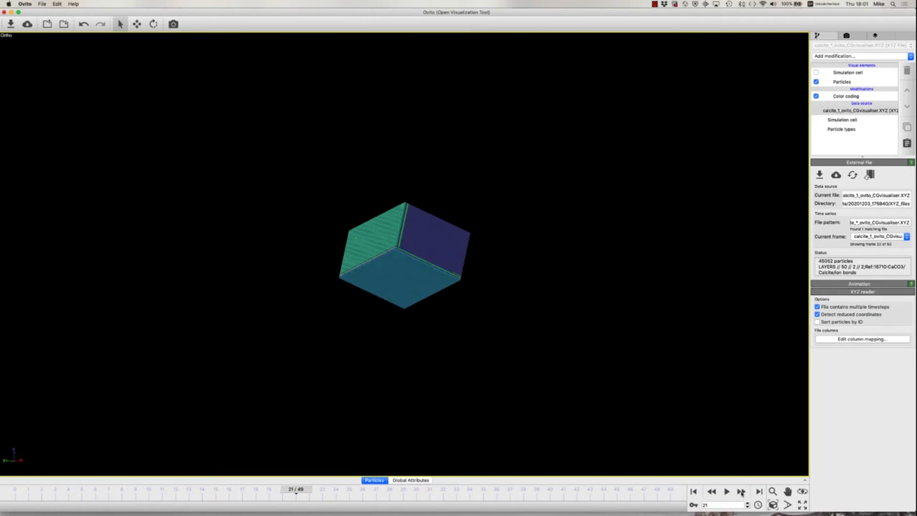
left_click(741, 493)
left_click(741, 493)
left_click(741, 493)
left_click(742, 493)
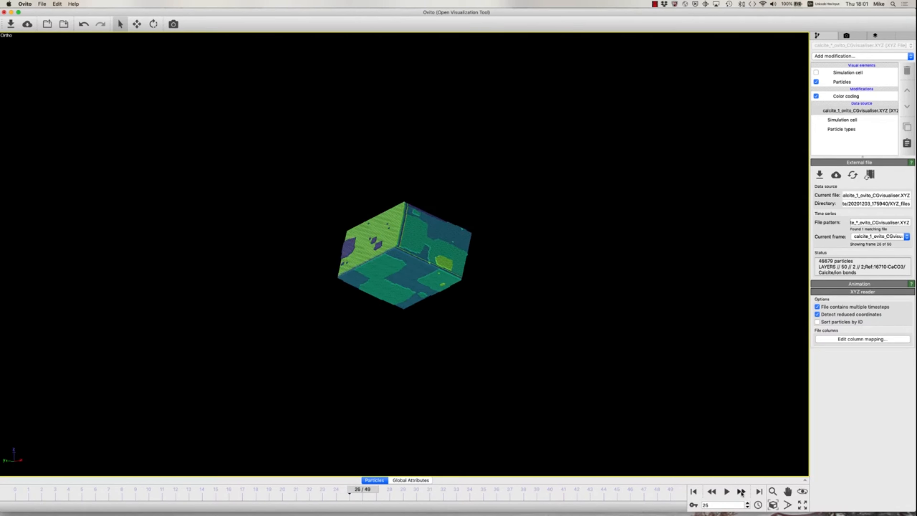
left_click(741, 493)
left_click(741, 494)
left_click(742, 493)
left_click(741, 493)
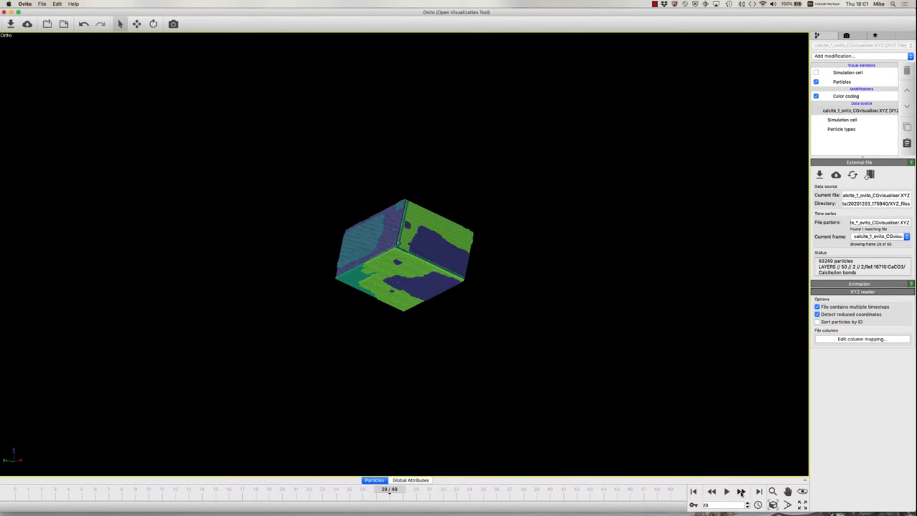
left_click(741, 494)
left_click(742, 493)
left_click(742, 493)
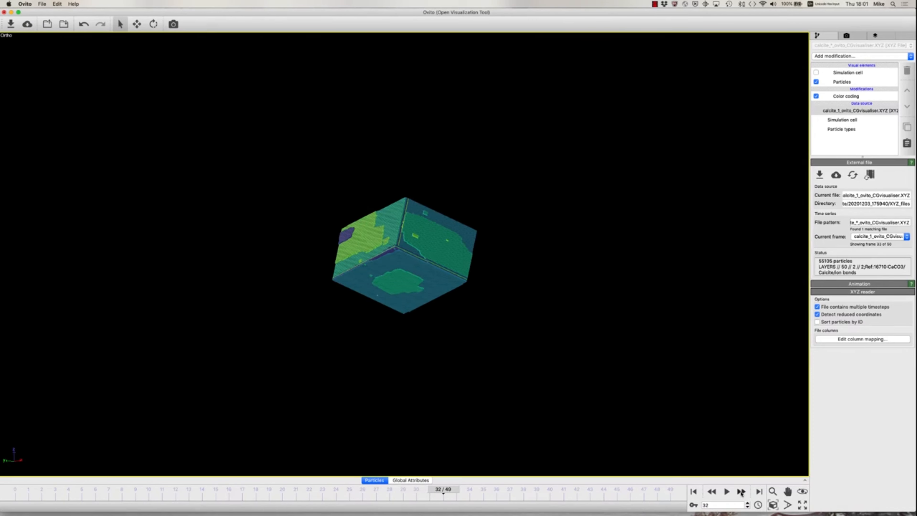
left_click(741, 493)
left_click(742, 493)
left_click(741, 493)
left_click(741, 493)
left_click(741, 493)
left_click(741, 493)
left_click(741, 494)
left_click(741, 494)
left_click(742, 493)
left_click(742, 494)
left_click(741, 493)
left_click(742, 494)
left_click(742, 494)
left_click(741, 493)
left_click(742, 493)
left_click(741, 493)
left_click(741, 494)
left_click(741, 493)
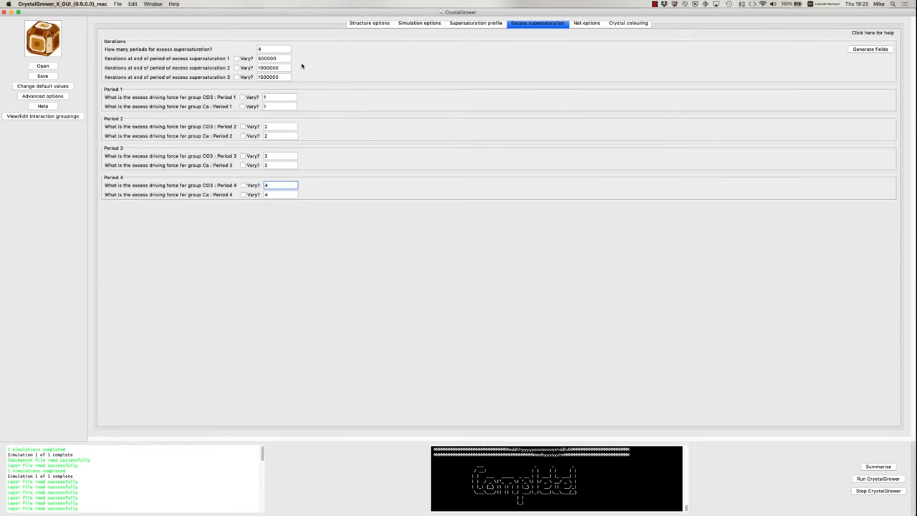
Define a single period of excess supersaturation and set the excess driving force for Ca to 10.
left_click(275, 49)
type("1")
left_click(855, 50)
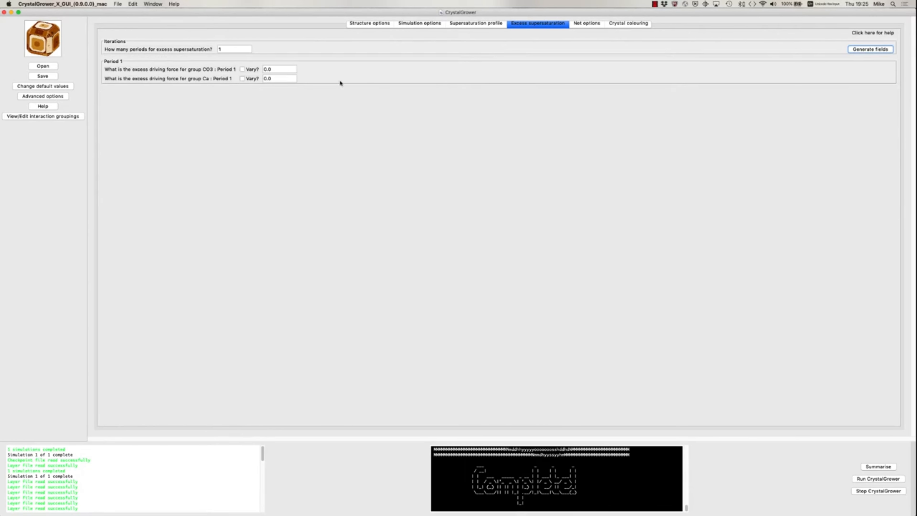
left_click(277, 78)
left_click_drag(278, 78, 263, 78)
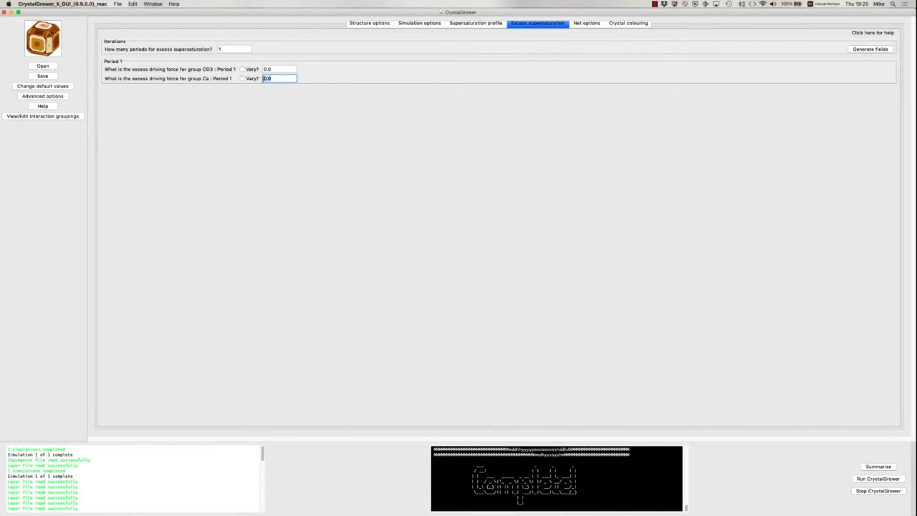
type("10")
left_click(277, 68)
Review the mode 2 Δμ₁ value and the period 1 excess driving forces for CO3 and Ca.
left_click(467, 25)
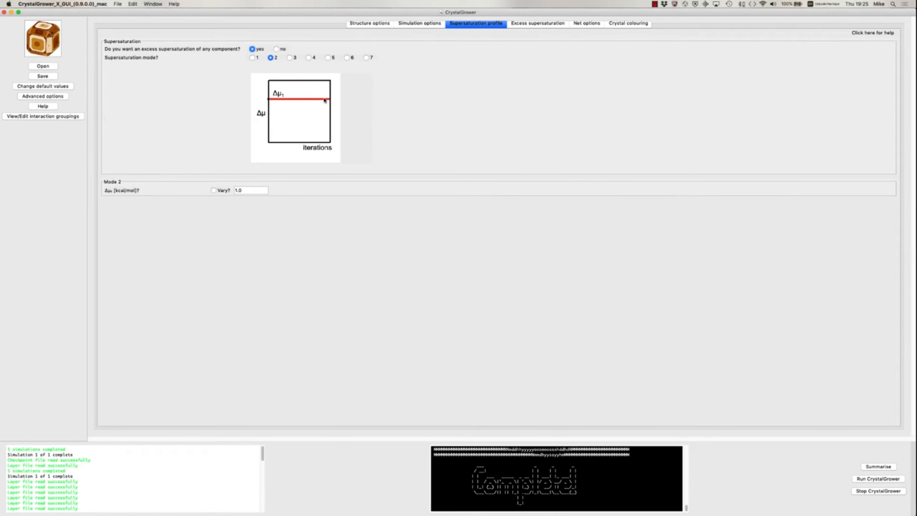
left_click(242, 188)
left_click_drag(242, 190, 234, 192)
left_click(243, 190)
left_click(531, 25)
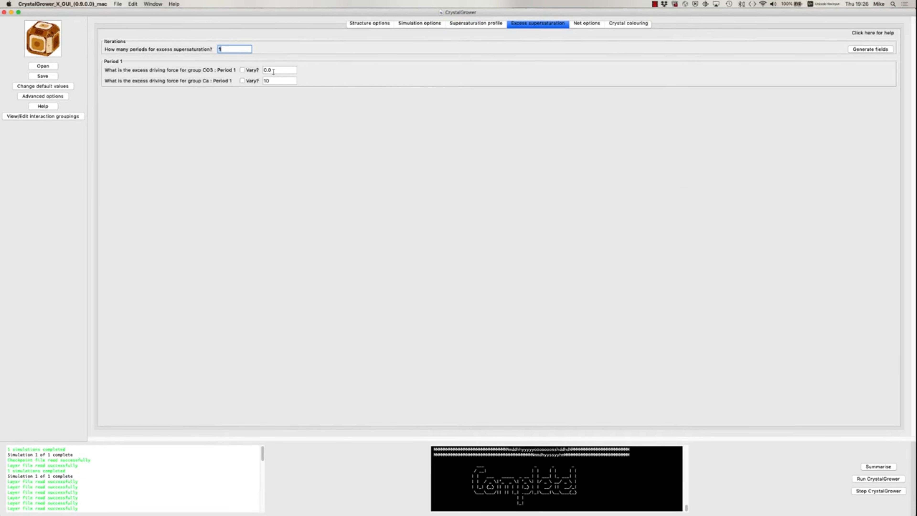
left_click_drag(273, 71, 261, 75)
left_click(269, 81)
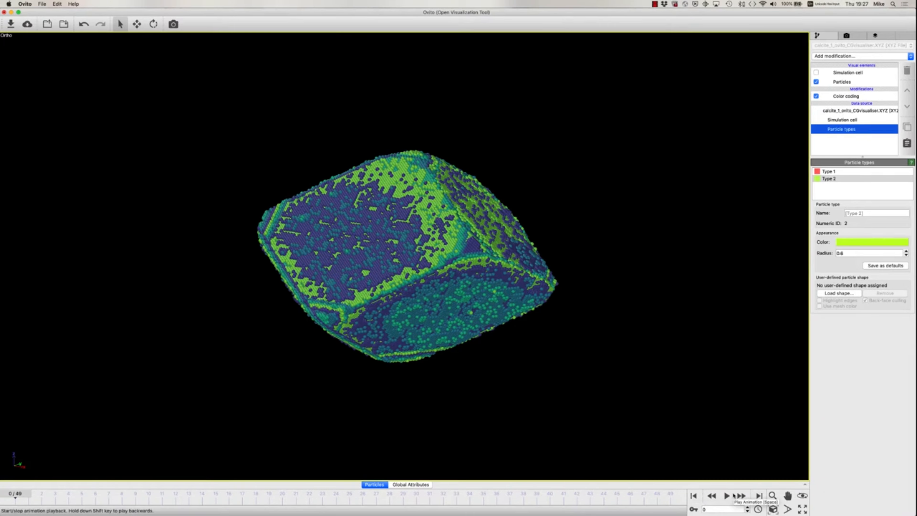
Play the resulting calcite movie, continue it with color coding off, and rotate the crystal to examine its particle types.
left_click(726, 496)
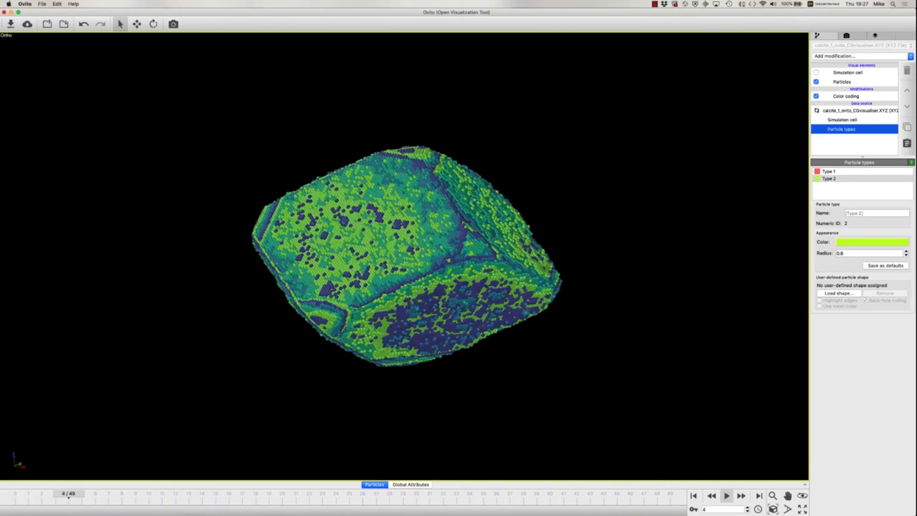
left_click(727, 498)
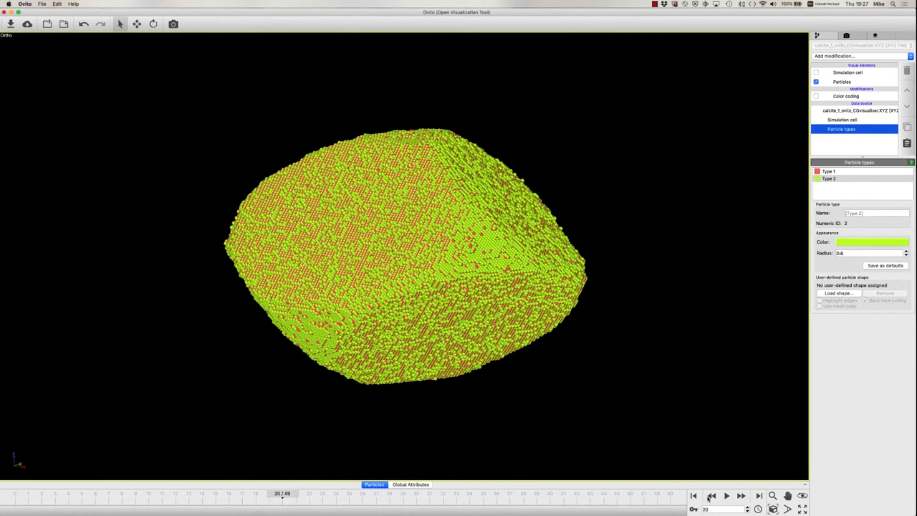
left_click(727, 497)
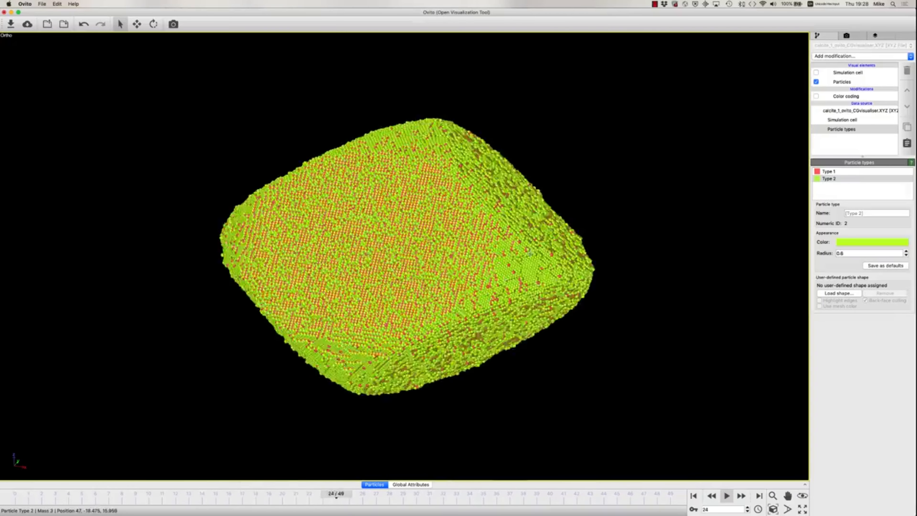
left_click_drag(530, 253, 482, 350)
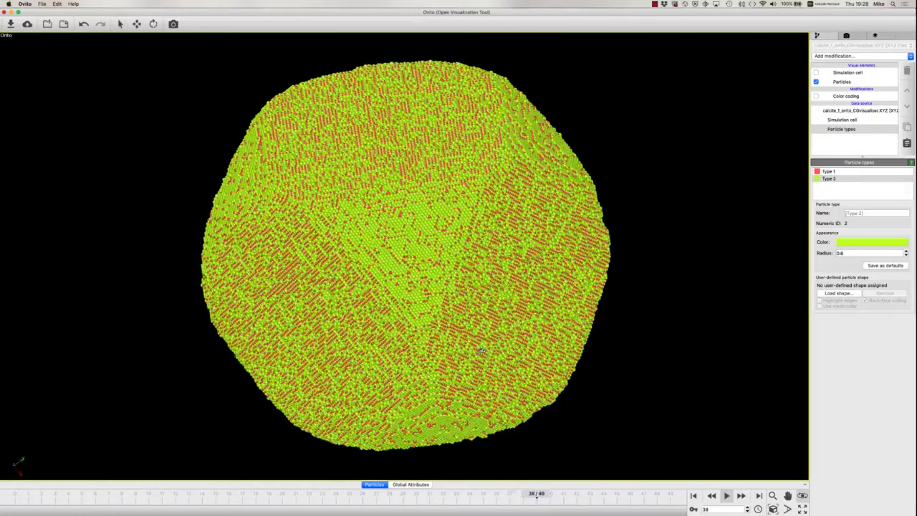
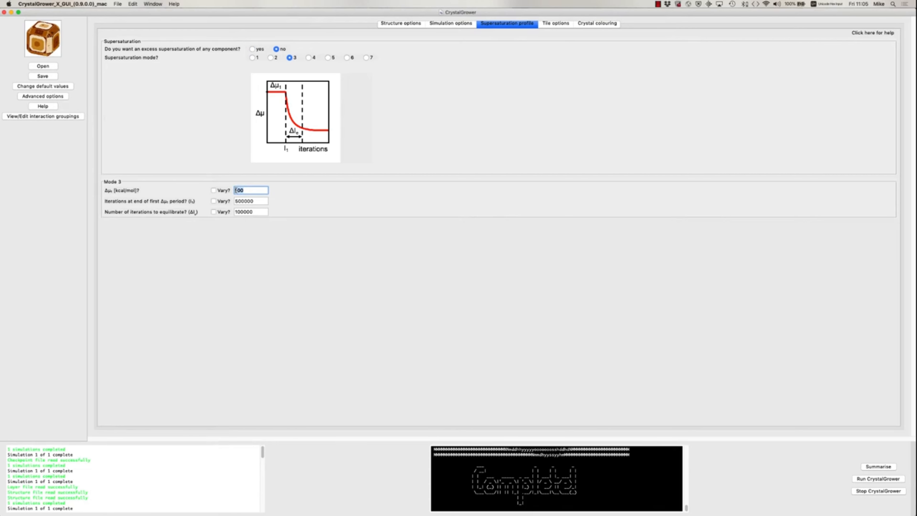
Review the mode 3 Δμ₁ and iteration settings and run the LTA simulation.
left_click(249, 191)
left_click_drag(253, 201, 233, 203)
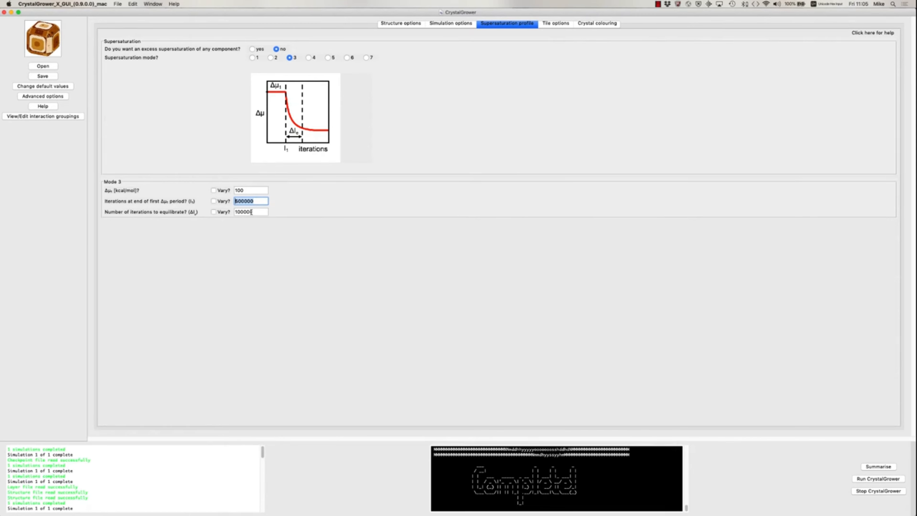
left_click_drag(251, 212, 234, 212)
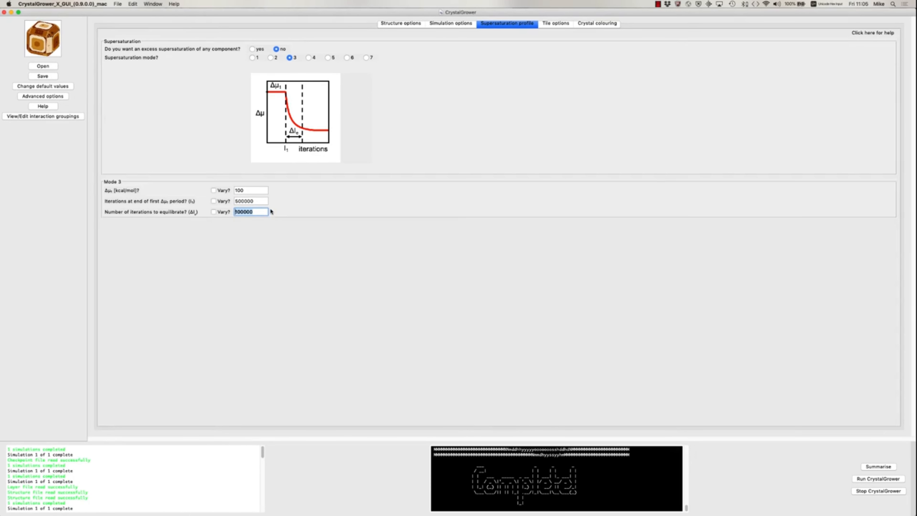
left_click(874, 480)
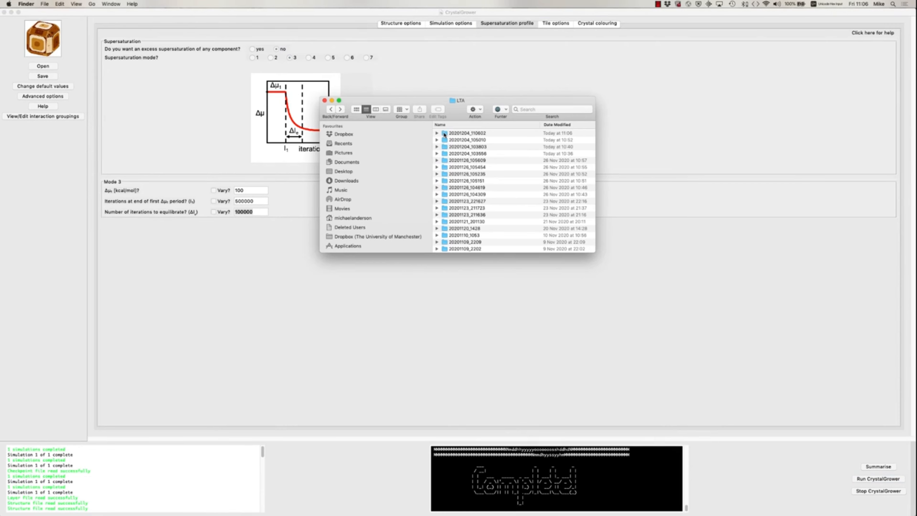
Open LTA_1_delmu.txt from the 20201204_110602 results, examine its supersaturation values to the end, and return to CrystalGrower.
double_click(444, 134)
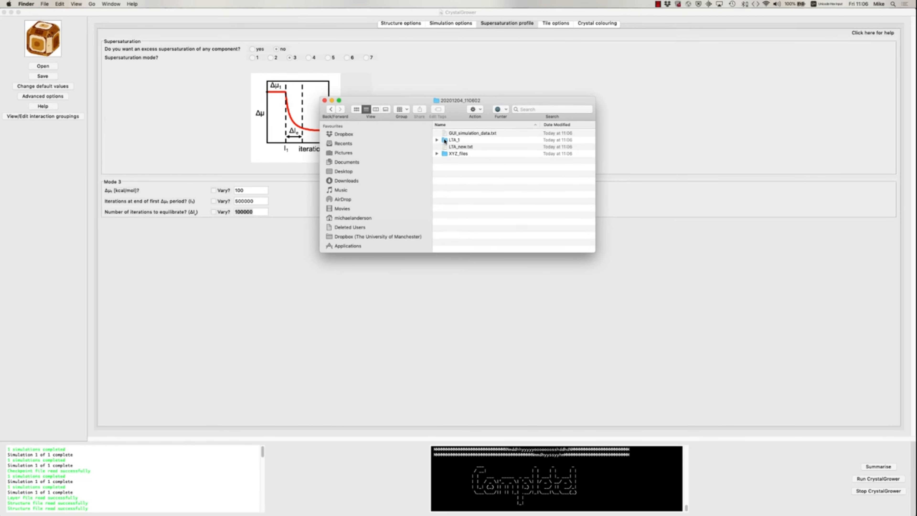
double_click(445, 141)
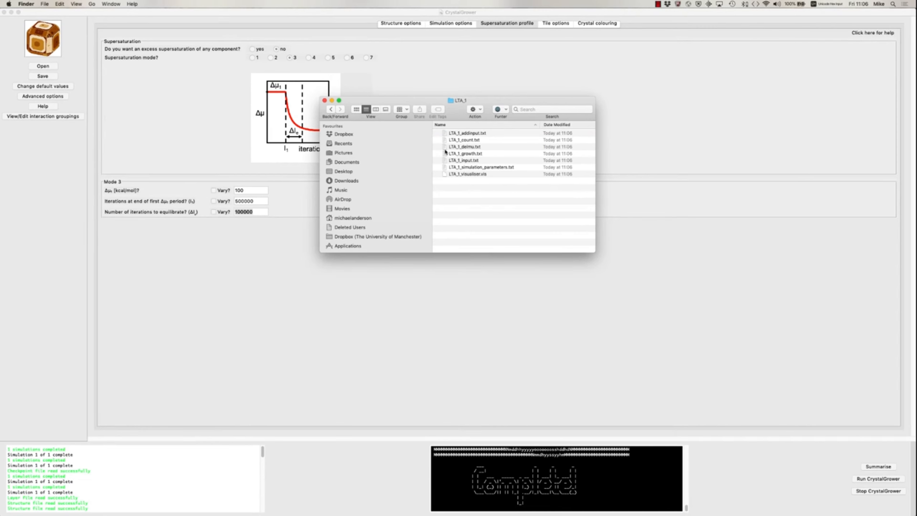
double_click(445, 147)
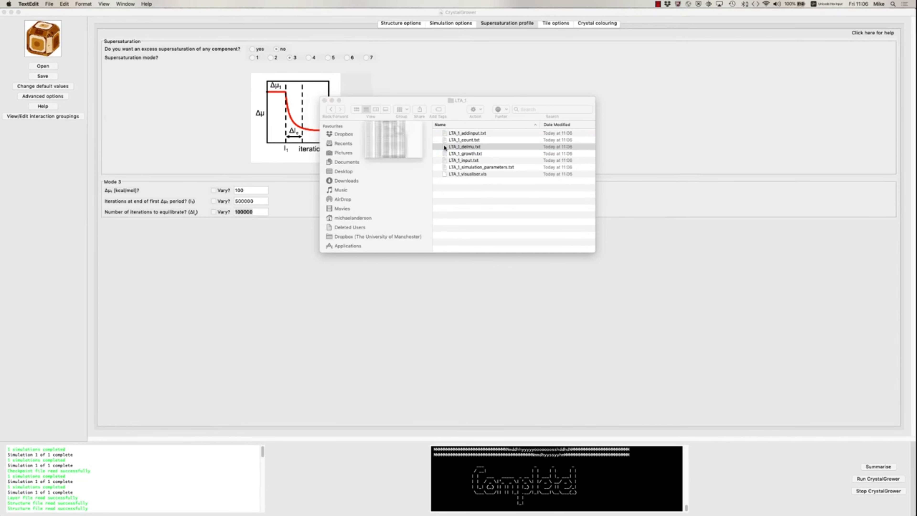
scroll(288, 117, "down", 20)
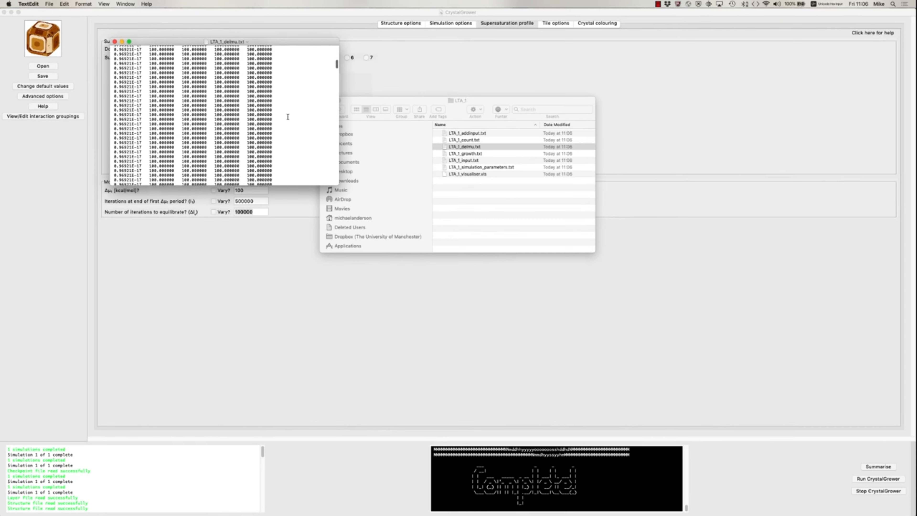
scroll(288, 117, "down", 20)
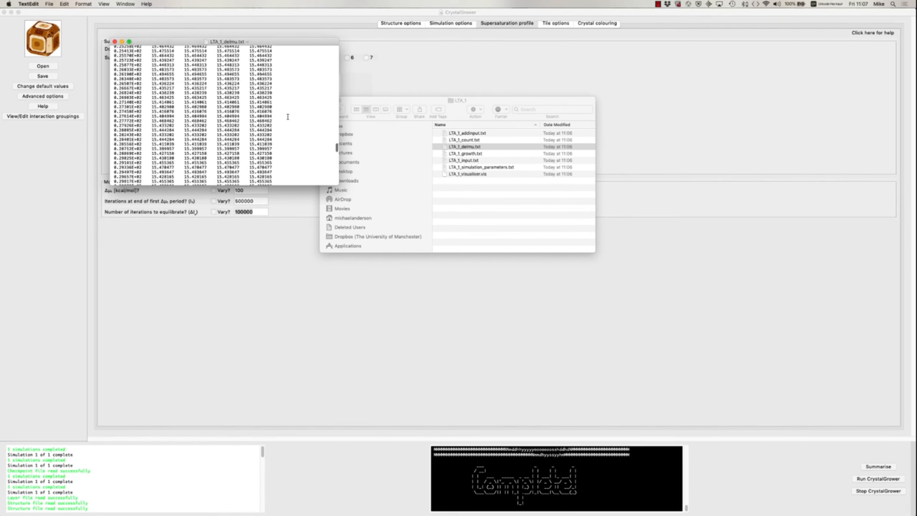
scroll(287, 116, "down", 20)
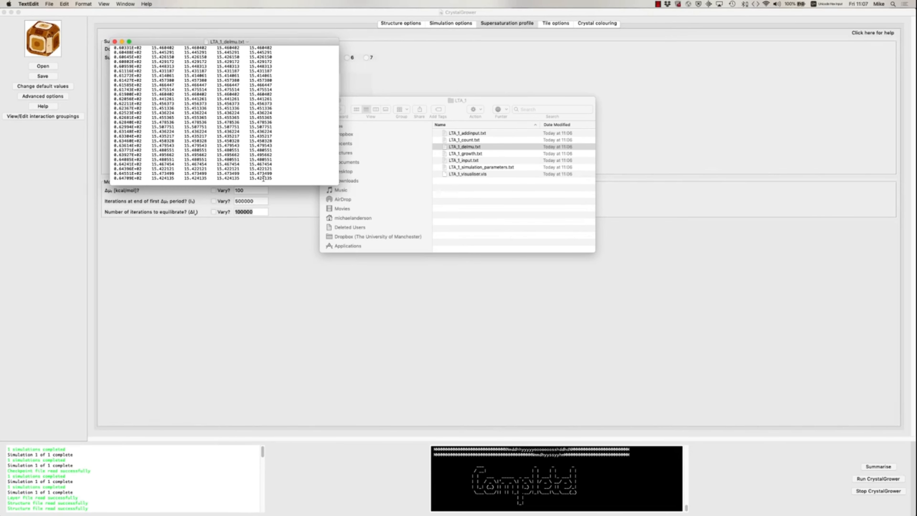
left_click(421, 70)
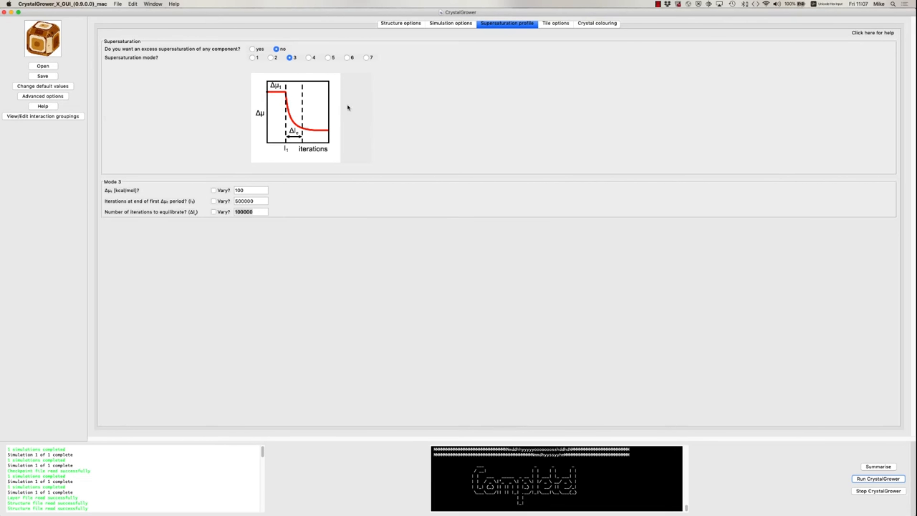
Select supersaturation mode 2 with excess supersaturation enabled, set Δμ₁ to 5.4 kcal/mol, and open the excess supersaturation settings.
left_click(271, 58)
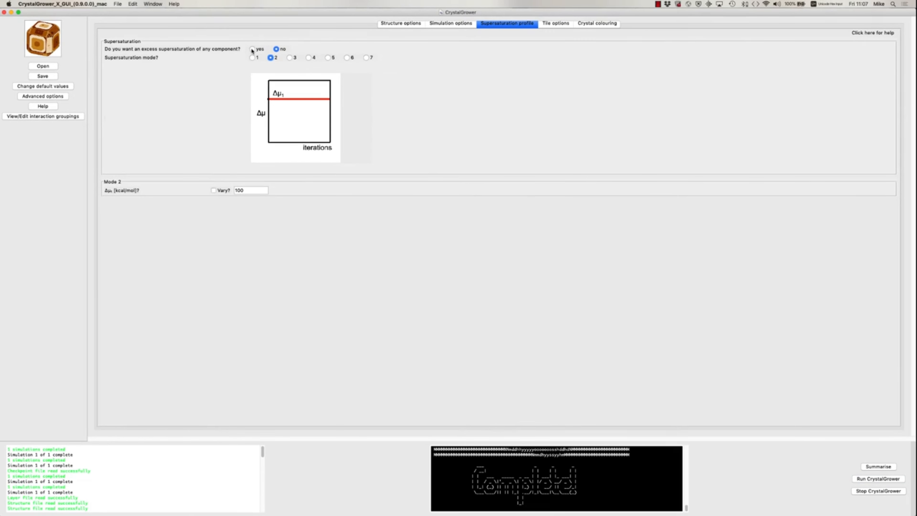
left_click(252, 49)
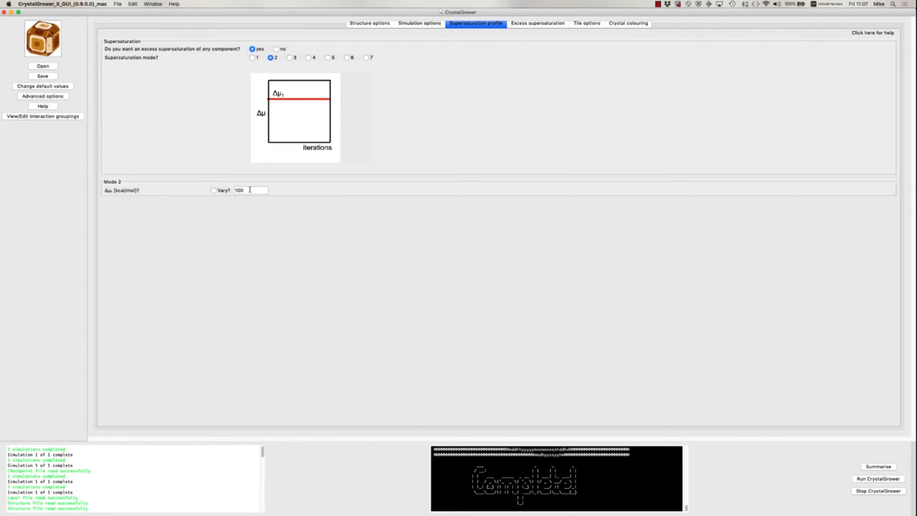
left_click_drag(249, 190, 232, 192)
key("BackSpace")
type("5.4")
left_click(535, 25)
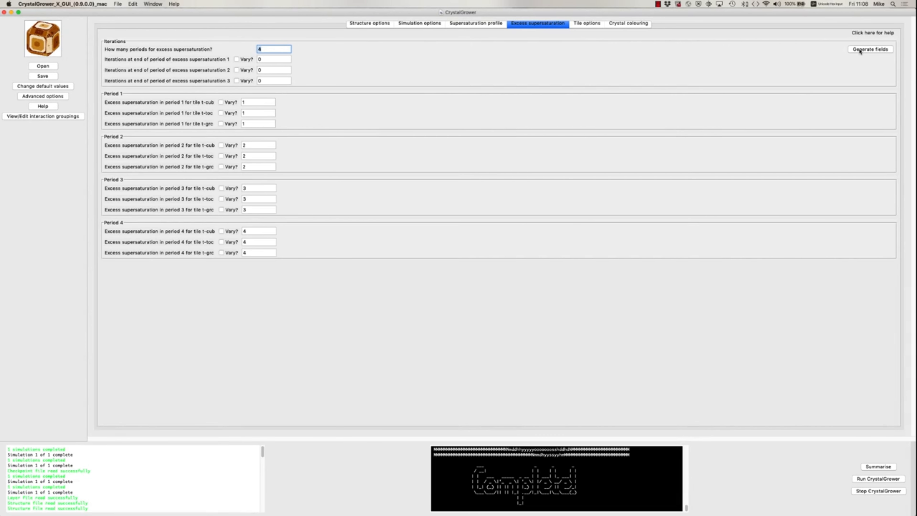
Generate the fields for four excess supersaturation periods and end periods 1, 2 and 3 at 500000, 1000000 and 1500000 iterations.
left_click(860, 52)
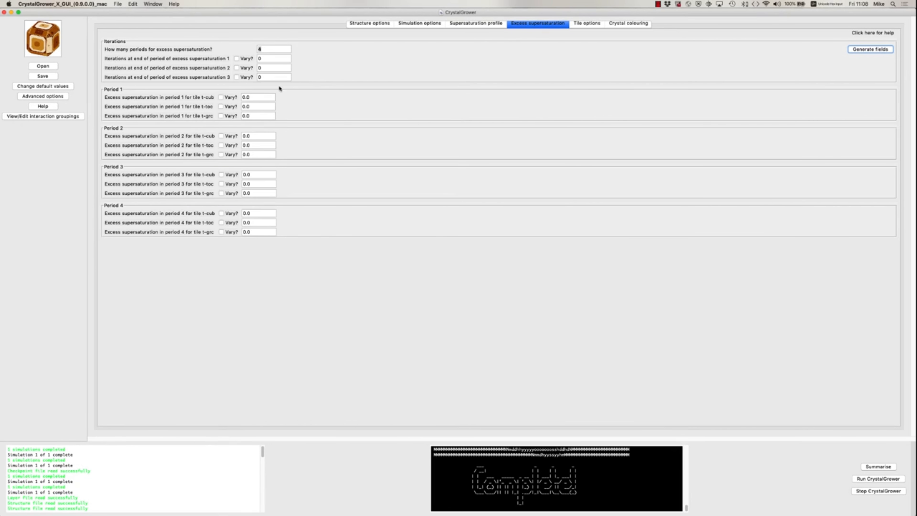
double_click(261, 59)
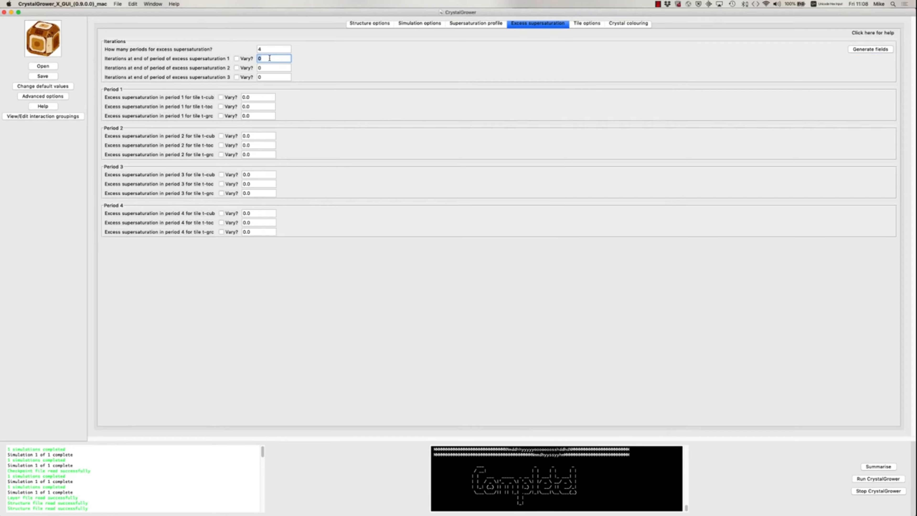
left_click(269, 58)
key("BackSpace")
type("500000")
left_click(267, 68)
key("BackSpace")
type("100000")
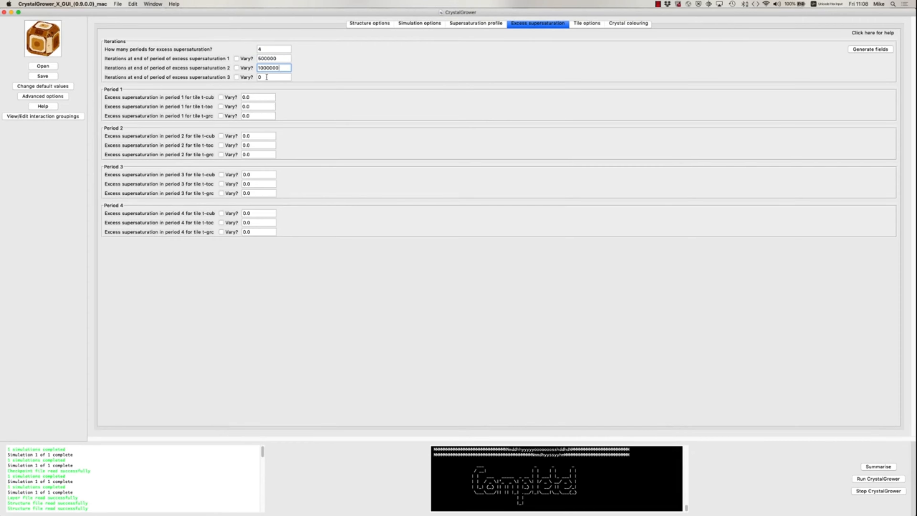
left_click(267, 78)
key("BackSpace")
type("1500000")
Set the excess supersaturation of tiles t-cub, t-toc and t-grc to 1, 2, 3 and 4 in periods 1 to 4 respectively.
left_click_drag(252, 98, 241, 116)
type("111")
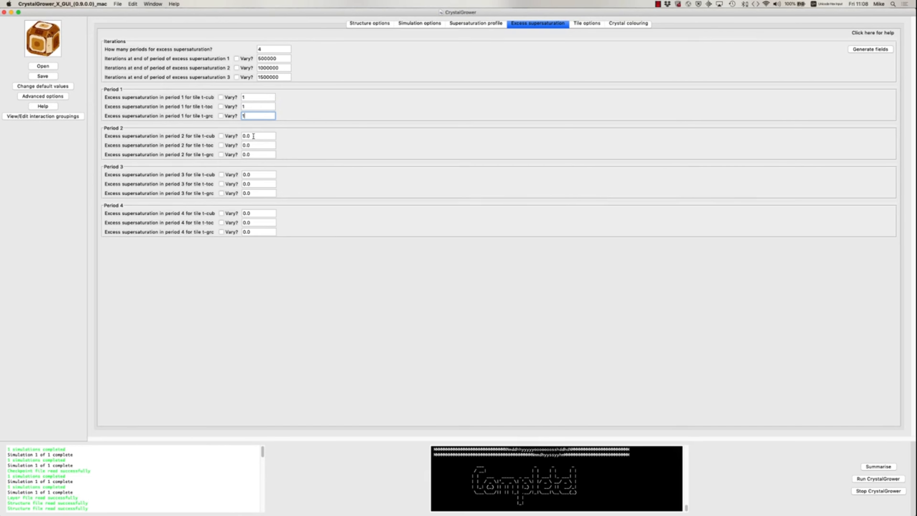
left_click_drag(254, 136, 242, 232)
type("2")
left_click(251, 145)
type("2")
key("Tab")
type("2")
type("3")
type("3")
type("3")
type("4")
type("4")
type("4")
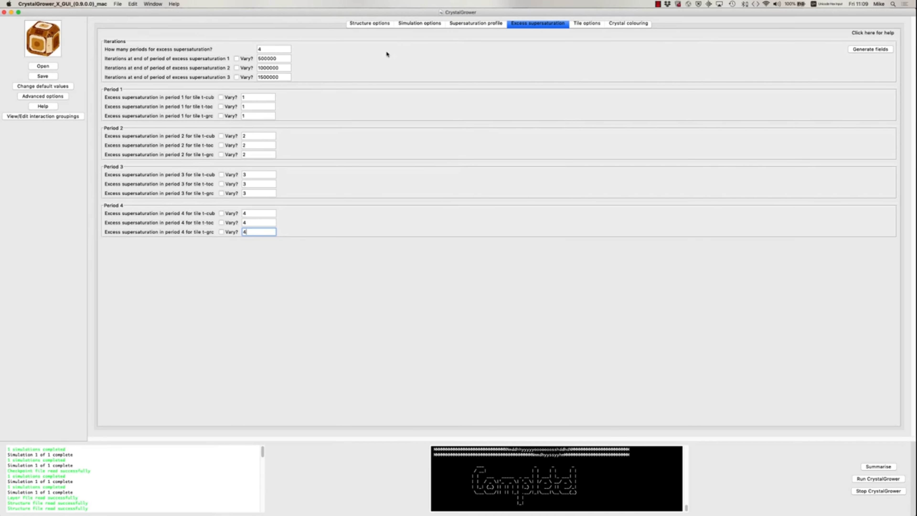
Set the number of iterations to 2000000 and enable loading of the LTA_1_checkpoint.txt checkpoint from the 20201204_103803 results.
left_click(409, 26)
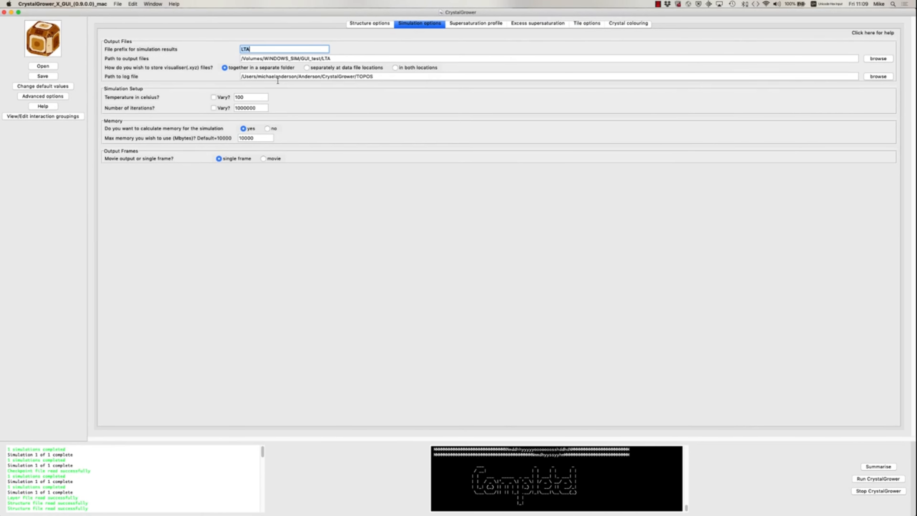
left_click(237, 108)
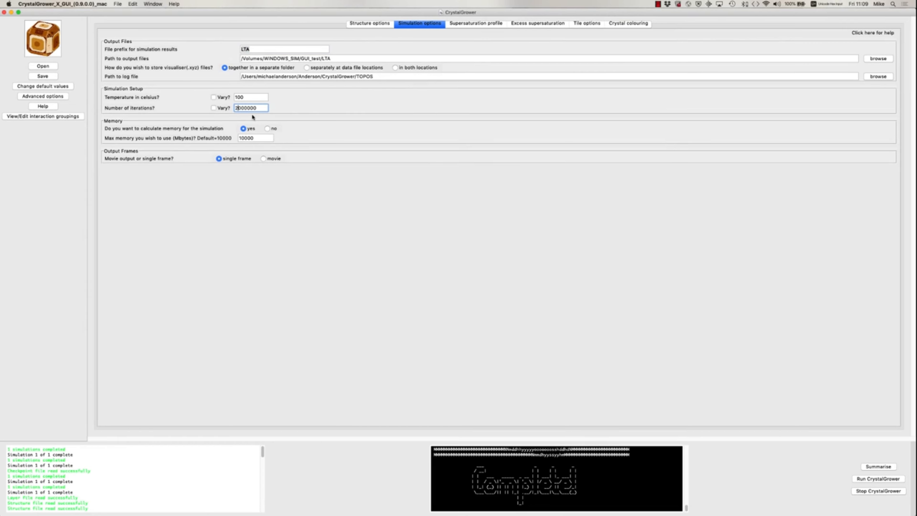
left_click(372, 25)
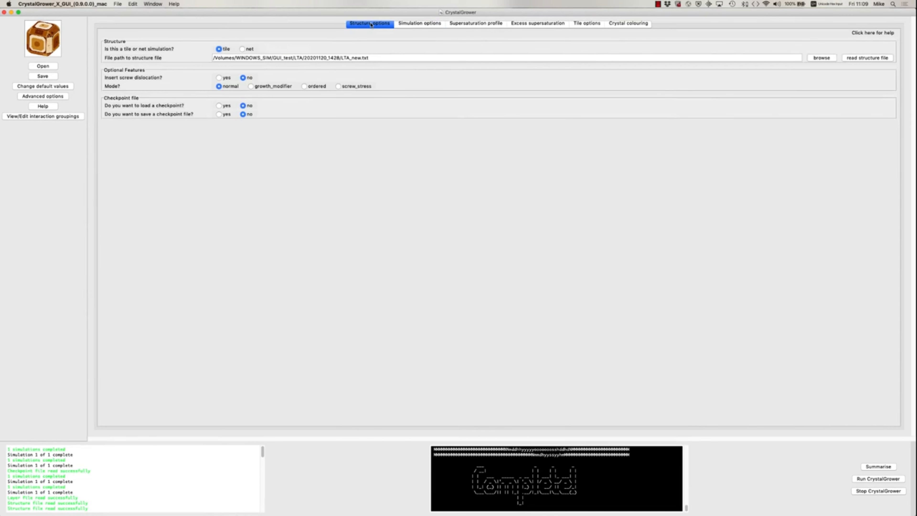
left_click(219, 105)
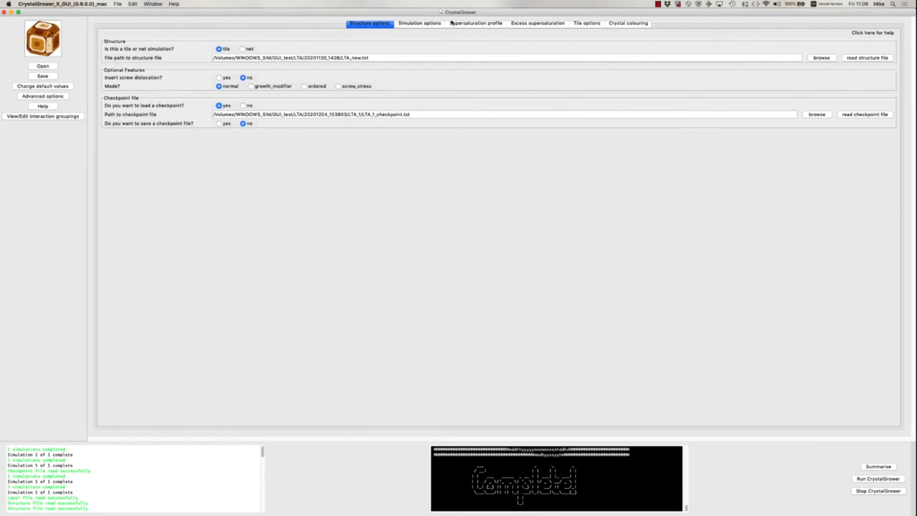
Recheck the mode 2 Δμ₁ and excess supersaturation values, and run the LTA simulation with a 50-frame movie output.
left_click(462, 24)
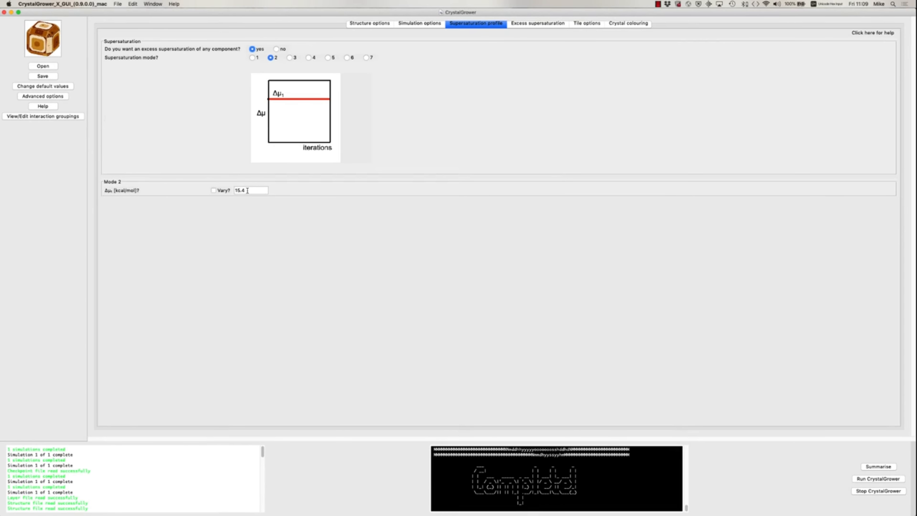
left_click(527, 24)
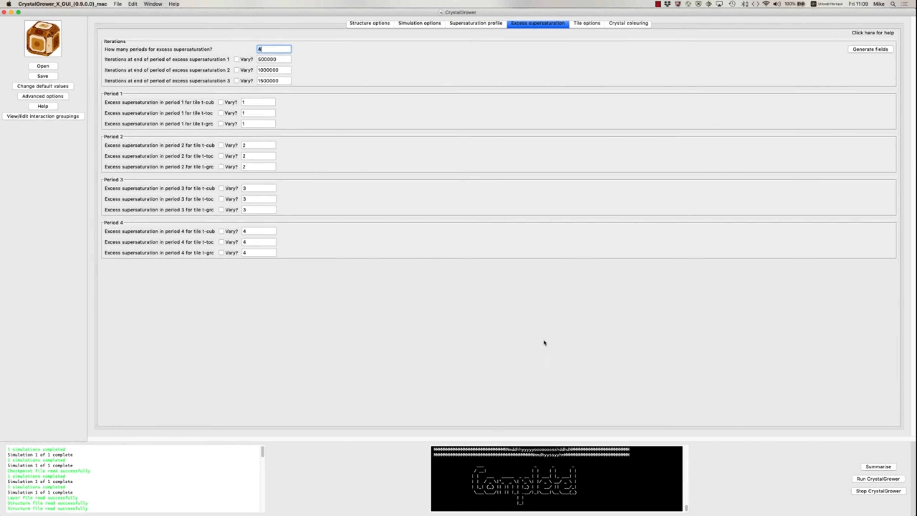
left_click(412, 24)
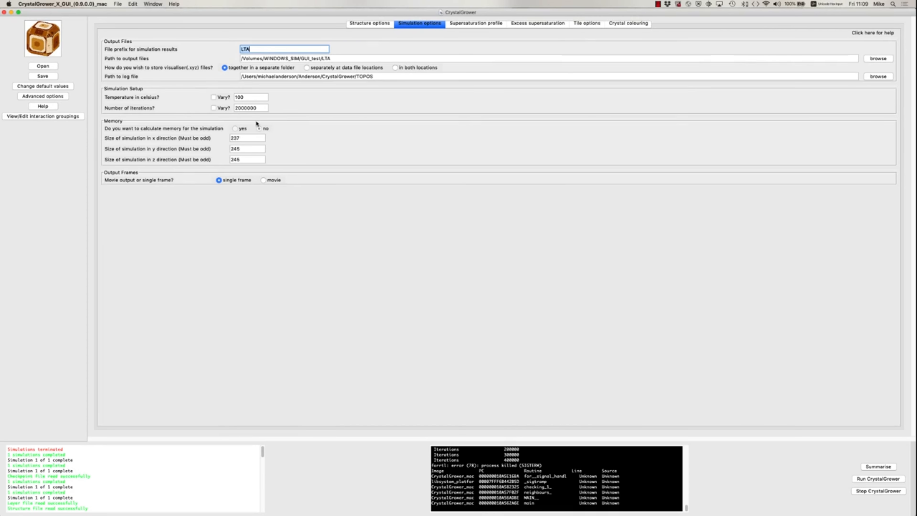
left_click(263, 181)
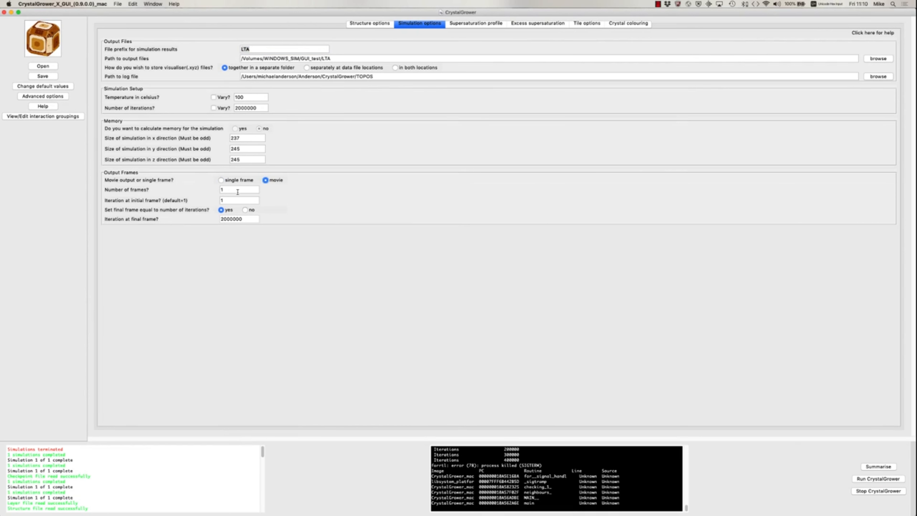
left_click(226, 190)
type("50")
left_click(888, 479)
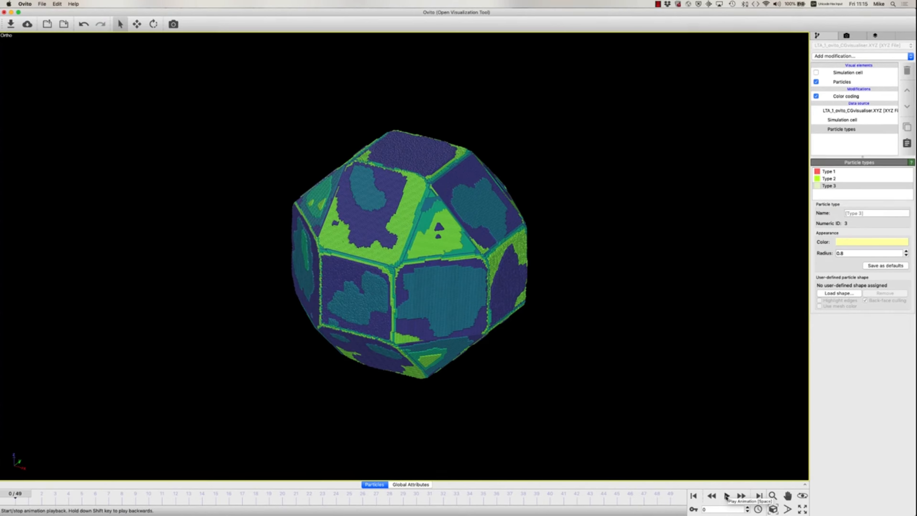
Play the resulting LTA growth movie in Ovito, pause near its end, and compare neighbouring frames 47 and 48.
left_click(727, 498)
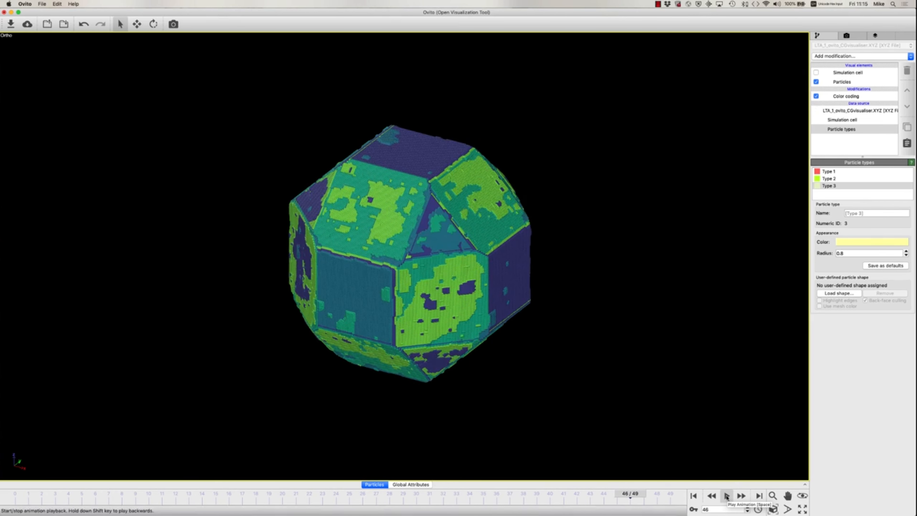
left_click(726, 497)
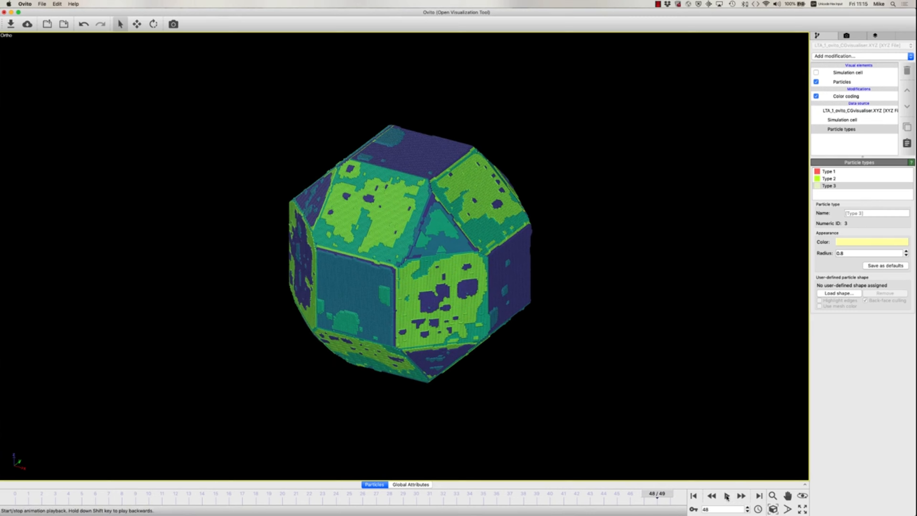
left_click(712, 497)
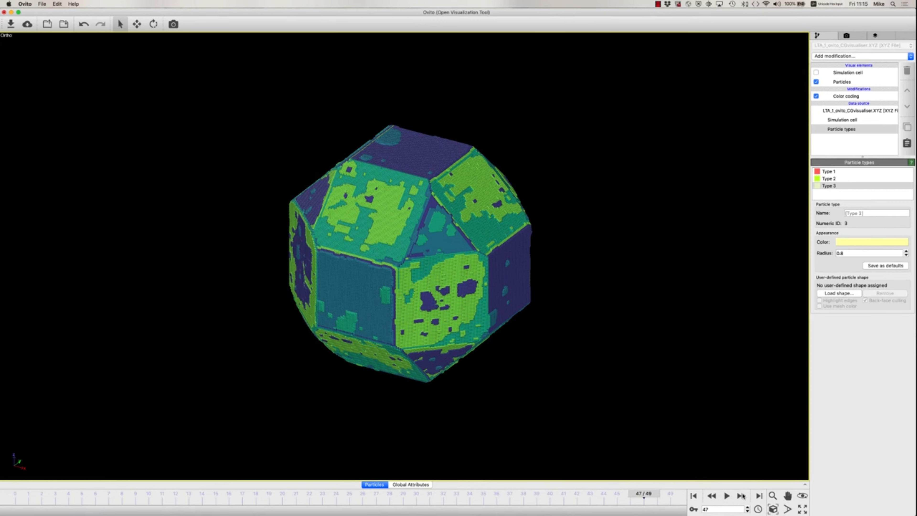
left_click(741, 497)
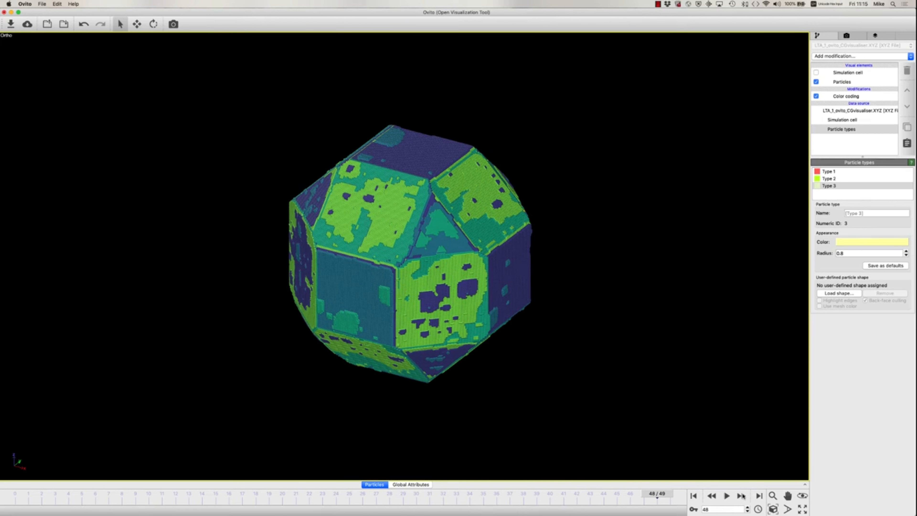
Rewind the LTA movie to frame 0 and advance it frame by frame to frame 49, examining how the crystal's surface terraces develop.
left_click(694, 497)
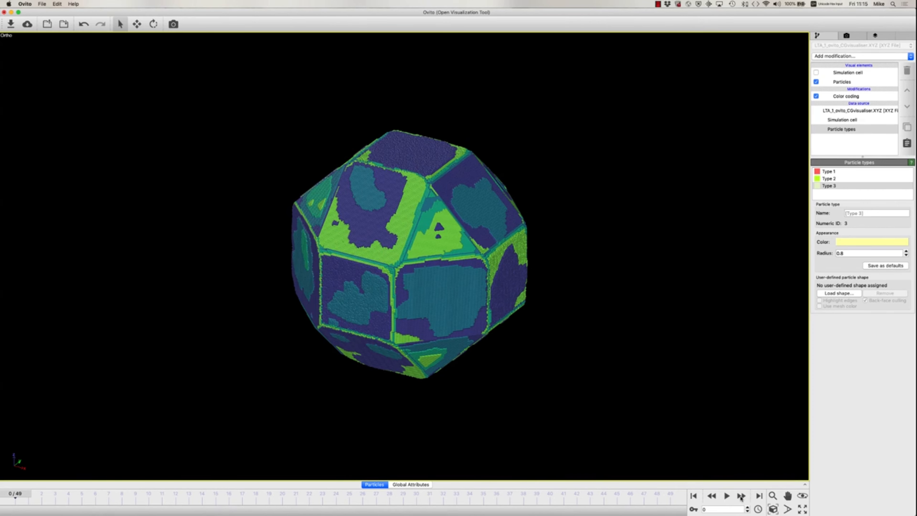
left_click(742, 497)
left_click(741, 497)
left_click(741, 497)
left_click(741, 496)
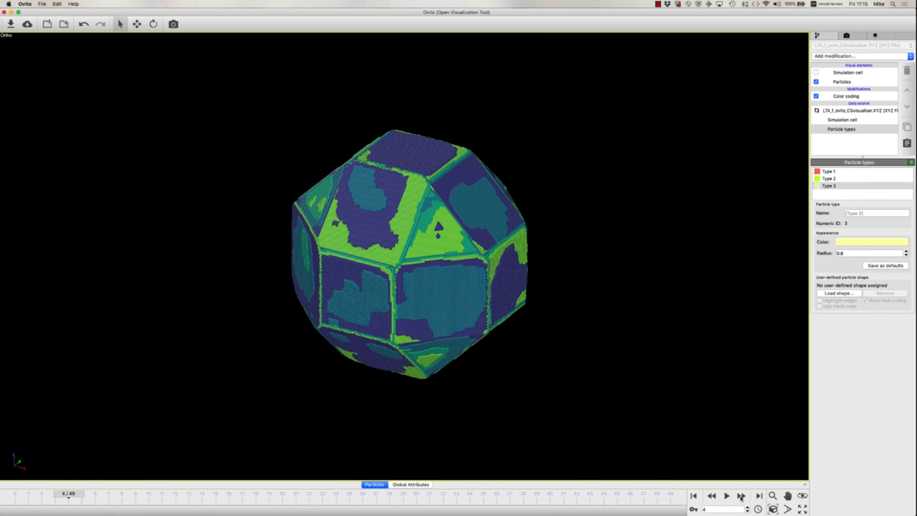
left_click(741, 497)
left_click(741, 496)
left_click(741, 497)
left_click(741, 497)
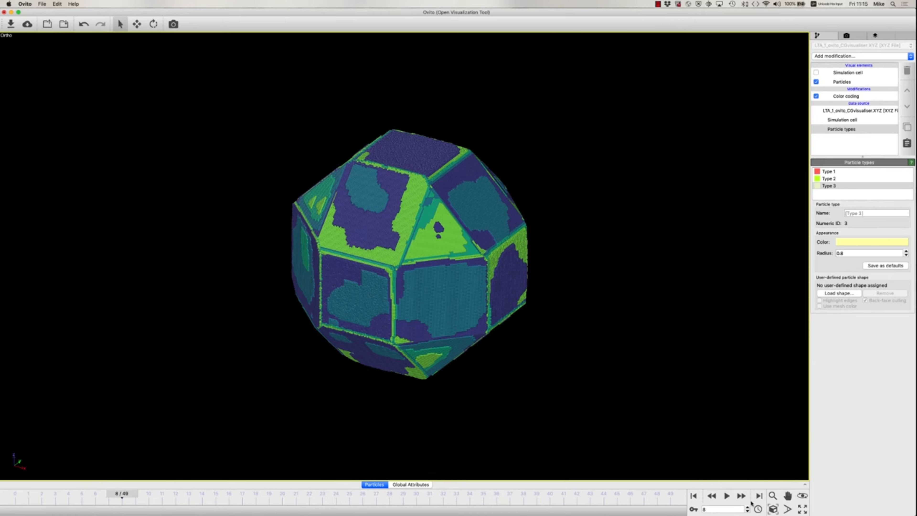
left_click(740, 497)
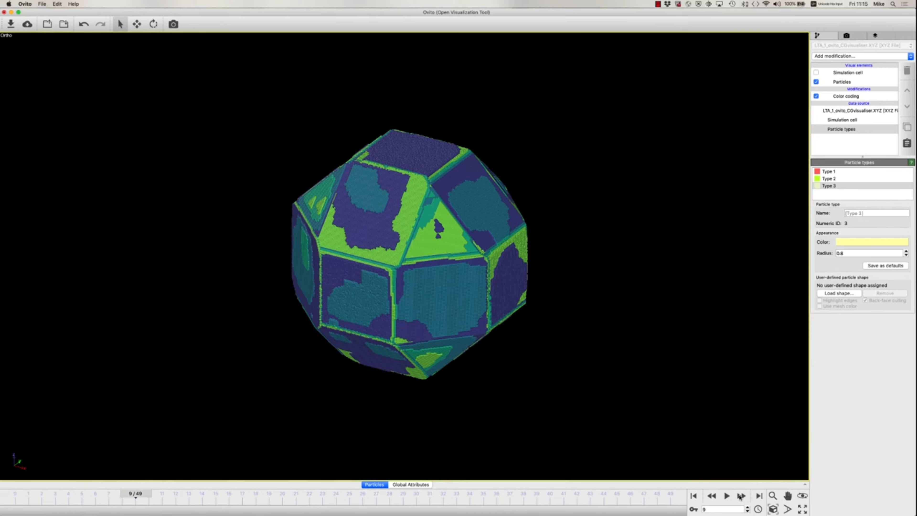
left_click(741, 496)
left_click(741, 497)
left_click(741, 497)
left_click(741, 497)
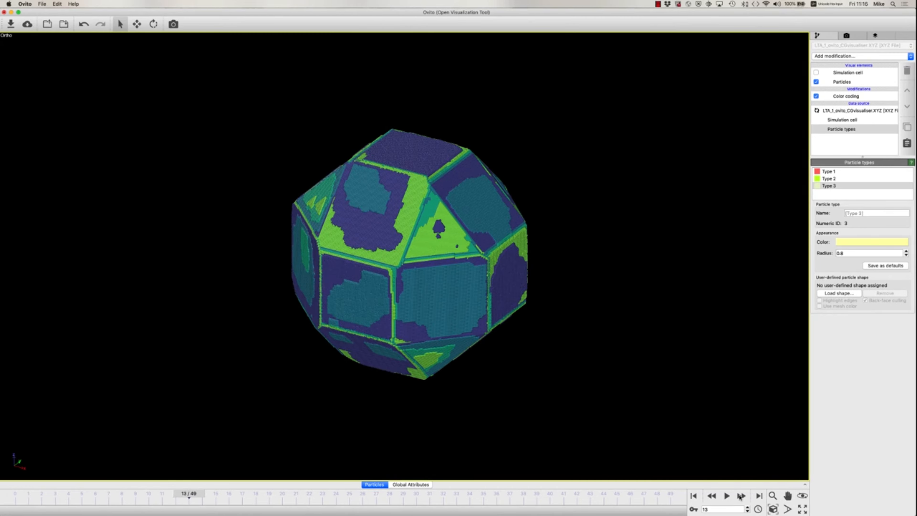
left_click(740, 497)
left_click(740, 497)
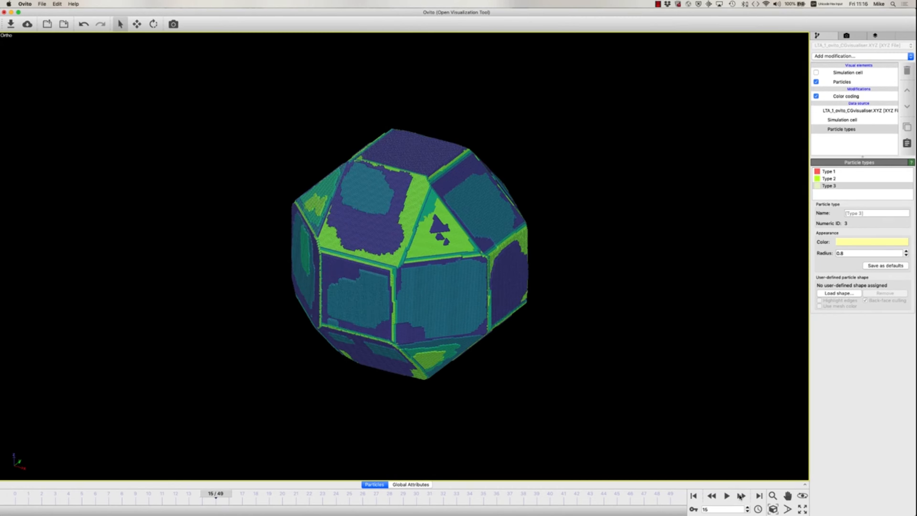
left_click(740, 497)
left_click(740, 497)
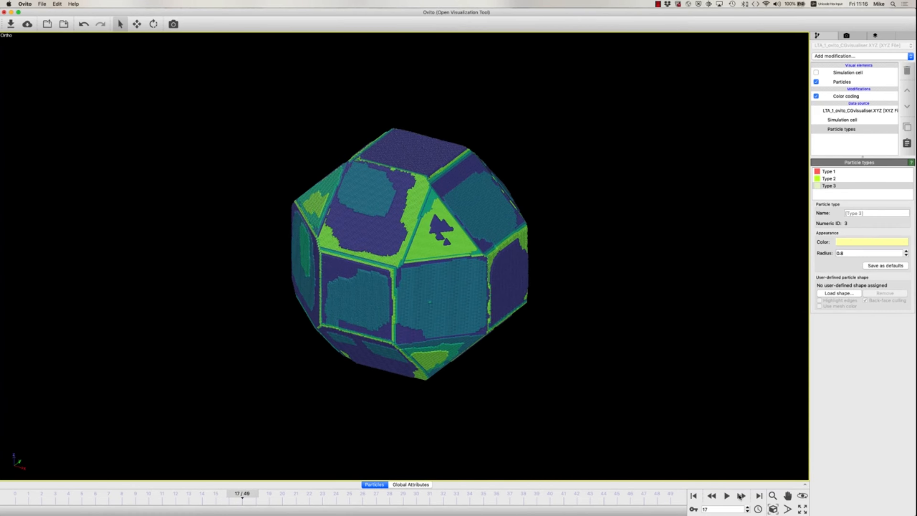
left_click(740, 497)
left_click(740, 497)
left_click(740, 497)
left_click(740, 496)
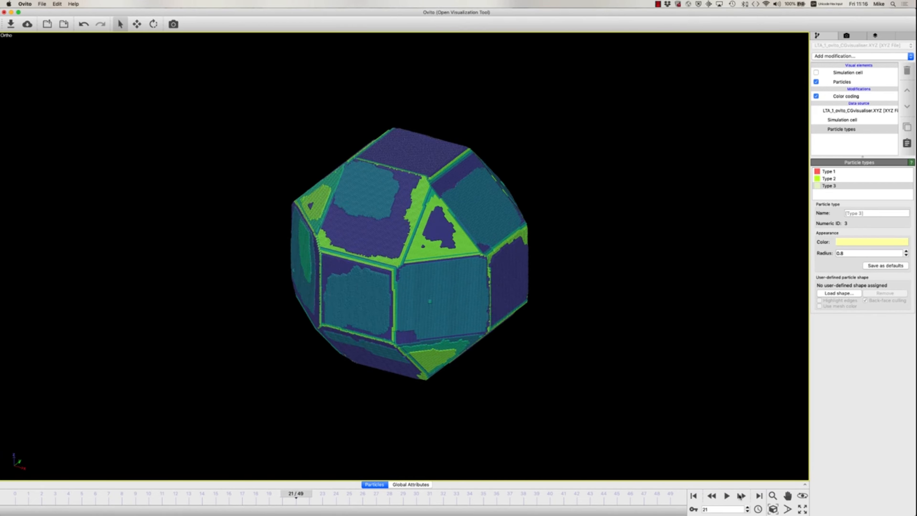
left_click(740, 497)
left_click(740, 496)
left_click(741, 497)
left_click(740, 497)
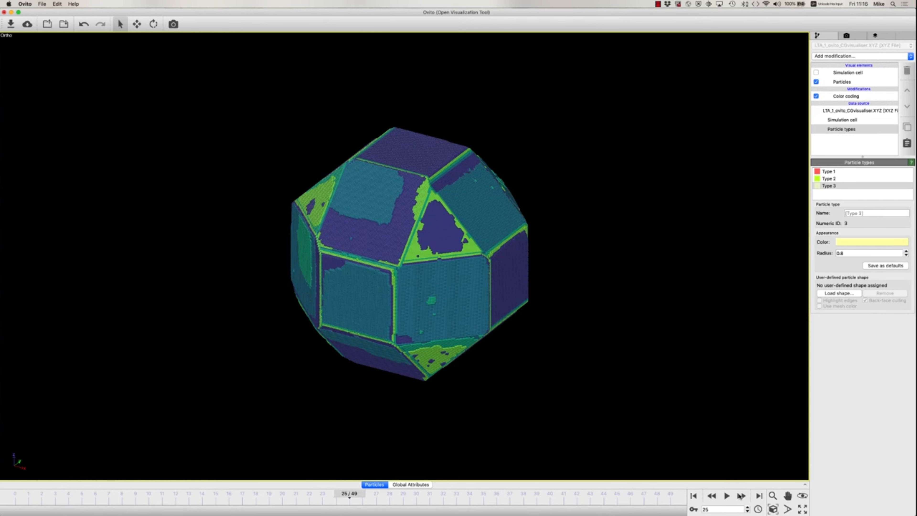
left_click(740, 496)
left_click(741, 497)
left_click(740, 497)
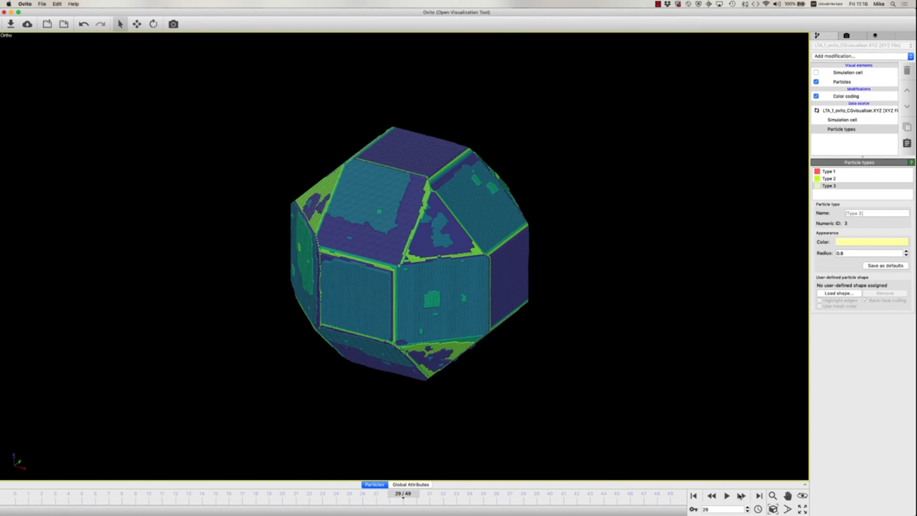
left_click(740, 497)
left_click(740, 497)
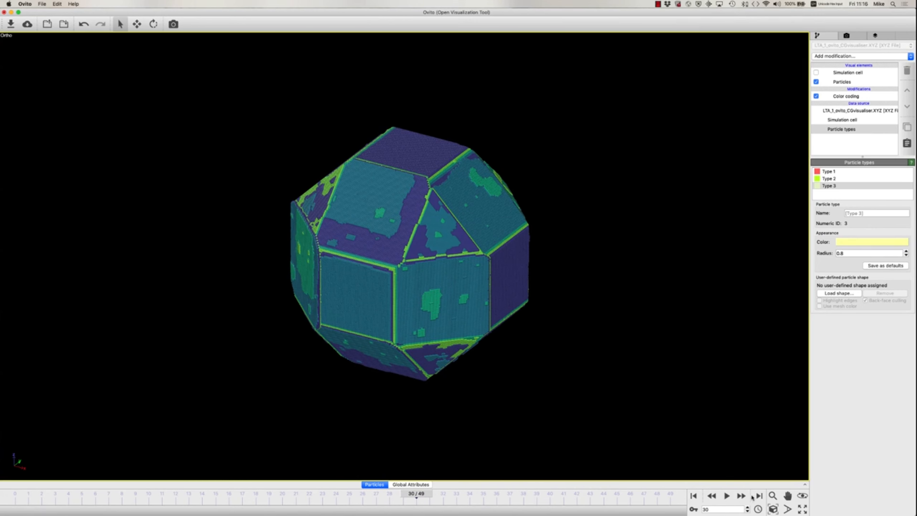
left_click(741, 496)
left_click(741, 496)
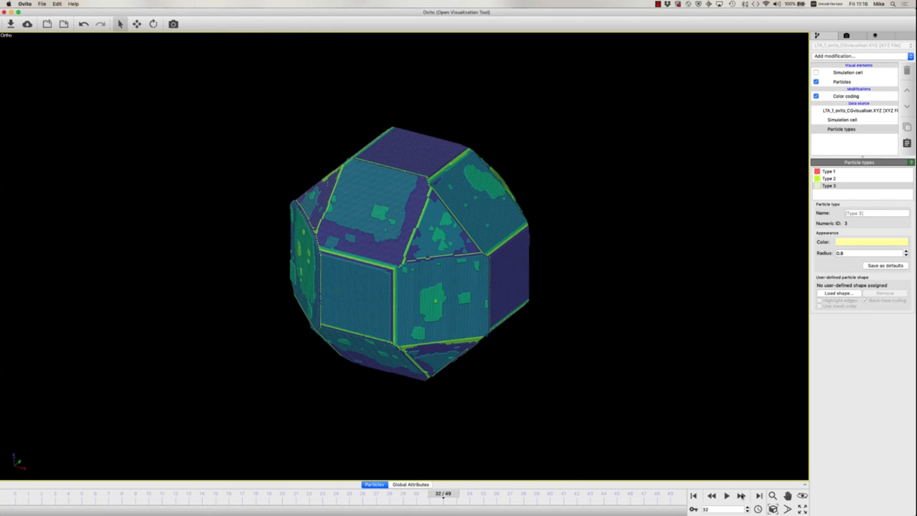
left_click(741, 496)
left_click(741, 497)
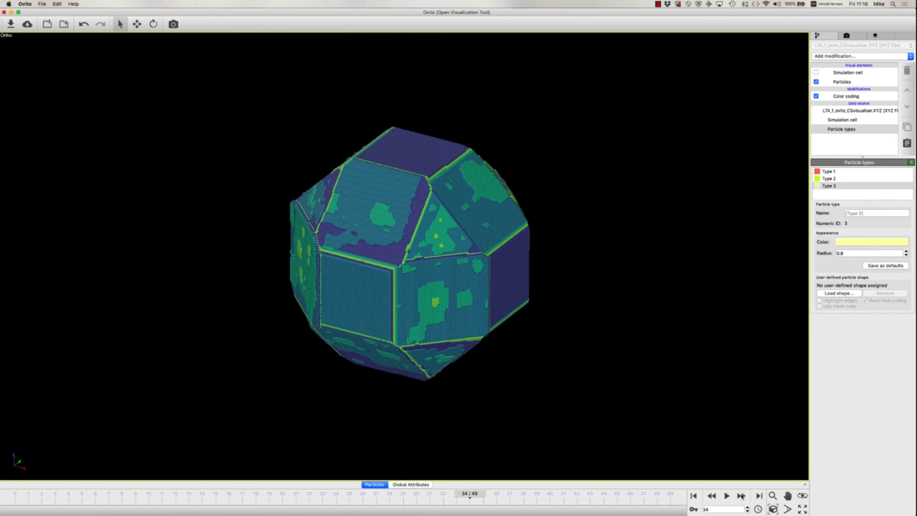
left_click(741, 497)
left_click(741, 496)
left_click(741, 497)
left_click(741, 497)
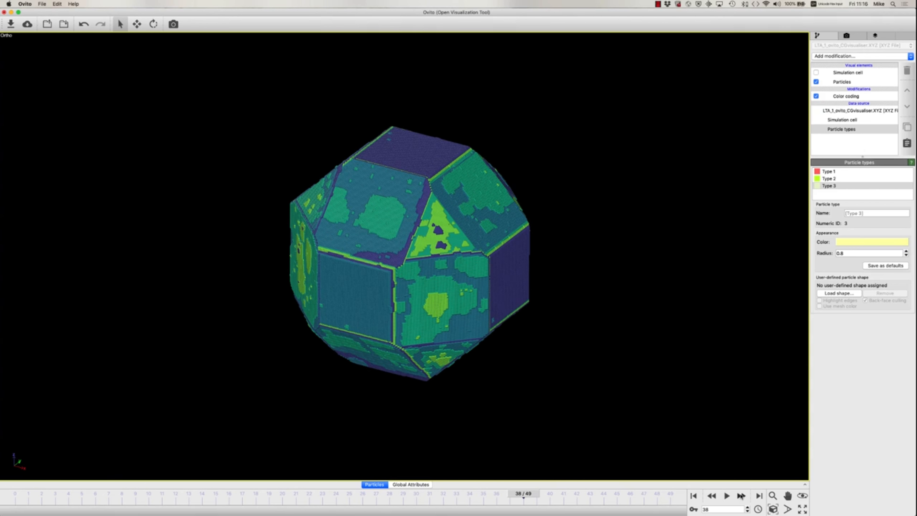
left_click(741, 496)
left_click(741, 496)
left_click(741, 497)
left_click(741, 497)
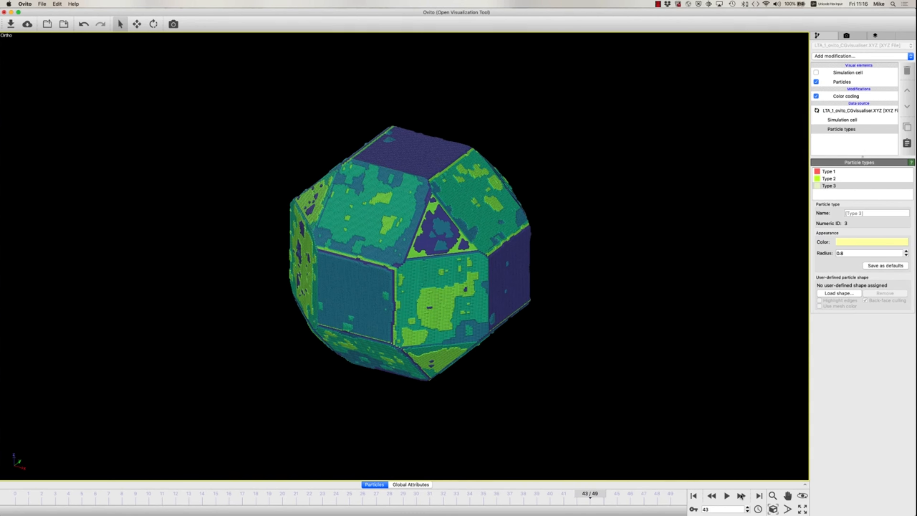
left_click(741, 496)
left_click(741, 496)
left_click(741, 497)
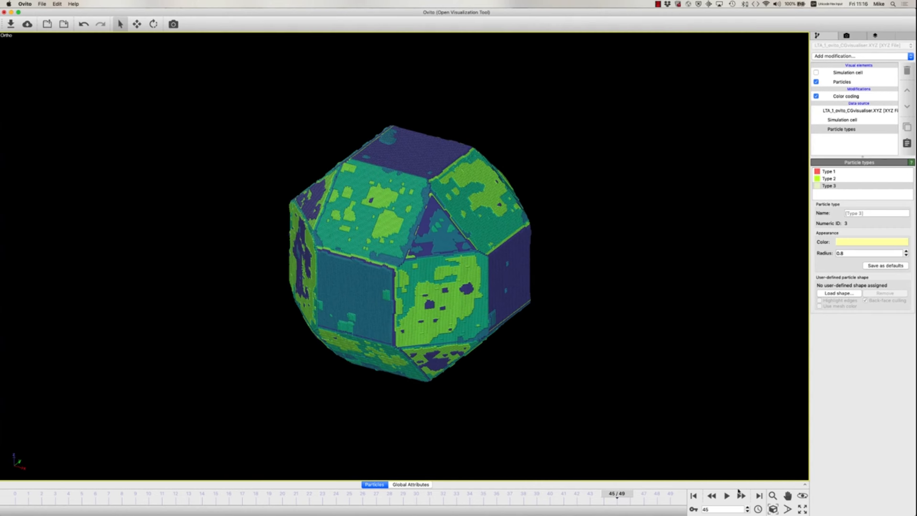
left_click(741, 496)
left_click(741, 495)
left_click(741, 496)
left_click(741, 495)
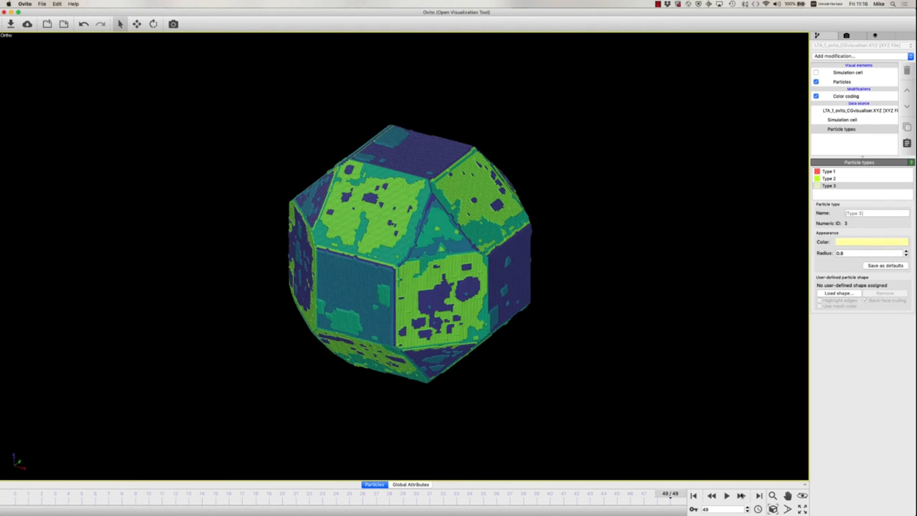